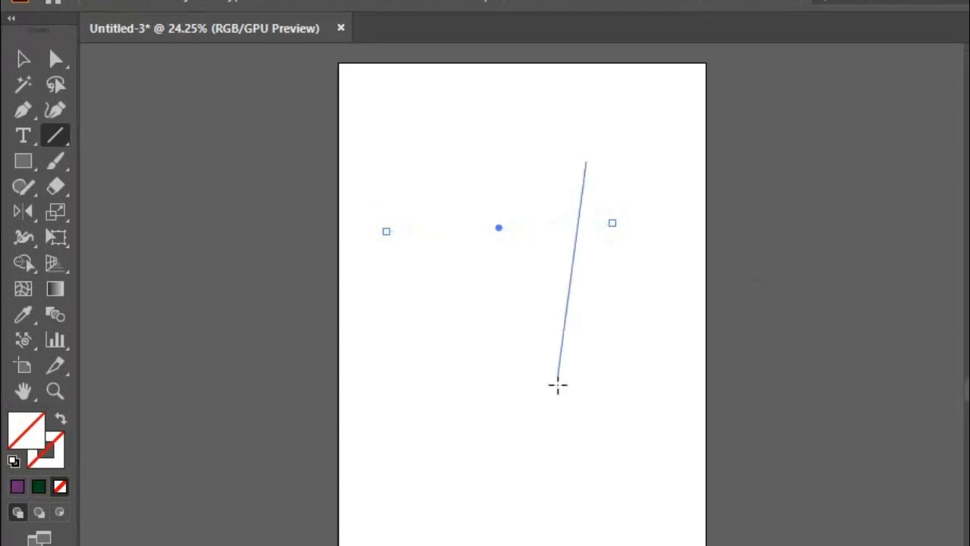
# Draw a diagonal line segment across the artboard and give it a purple stroke with no fill.
pyautogui.moveTo(411, 240); pyautogui.dragTo(615, 438)
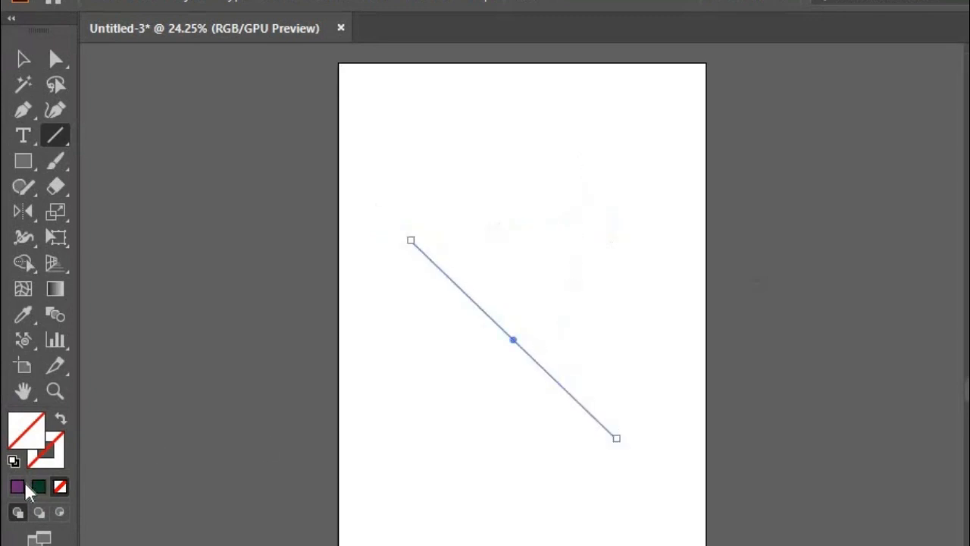
pyautogui.click(18, 486)
pyautogui.click(62, 421)
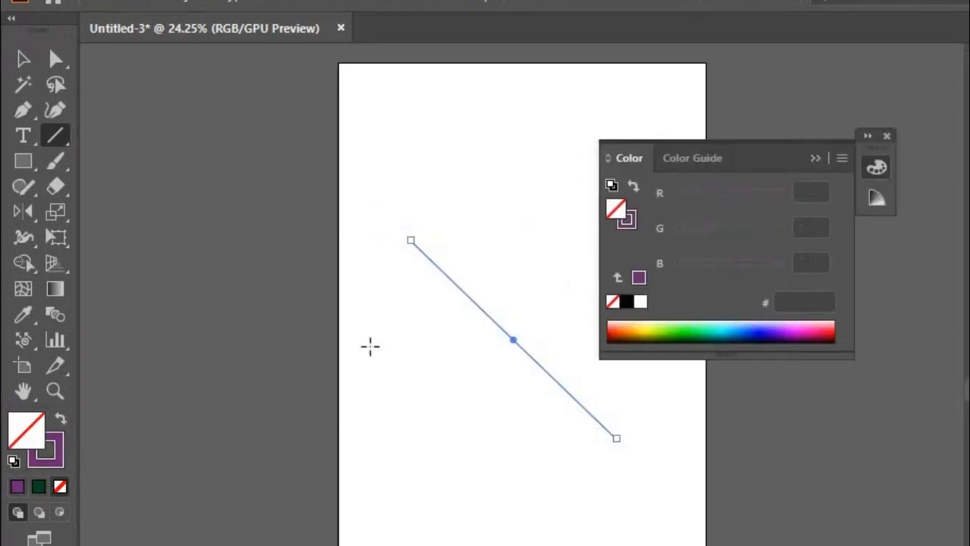
pyautogui.click(888, 135)
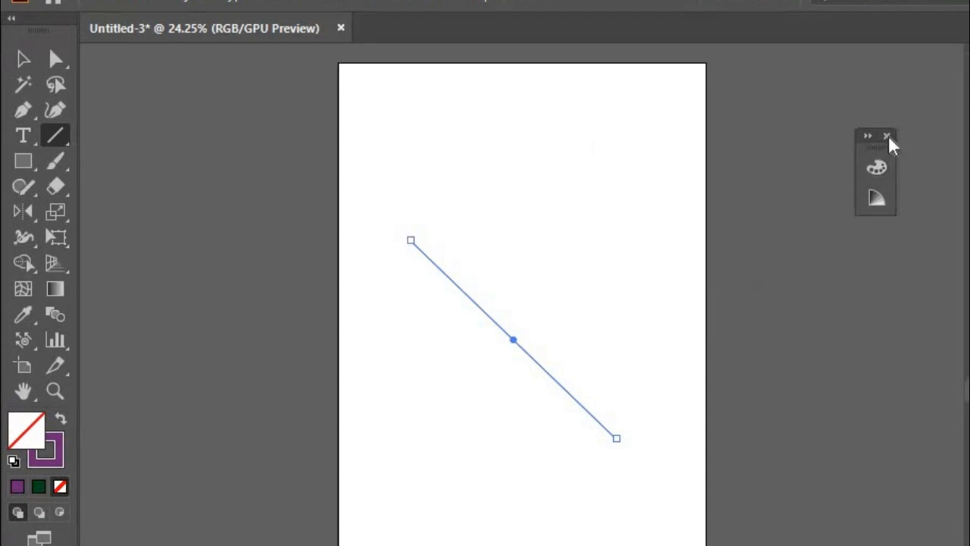
# Move the diagonal line slightly higher on the artboard and deselect it.
pyautogui.click(23, 61)
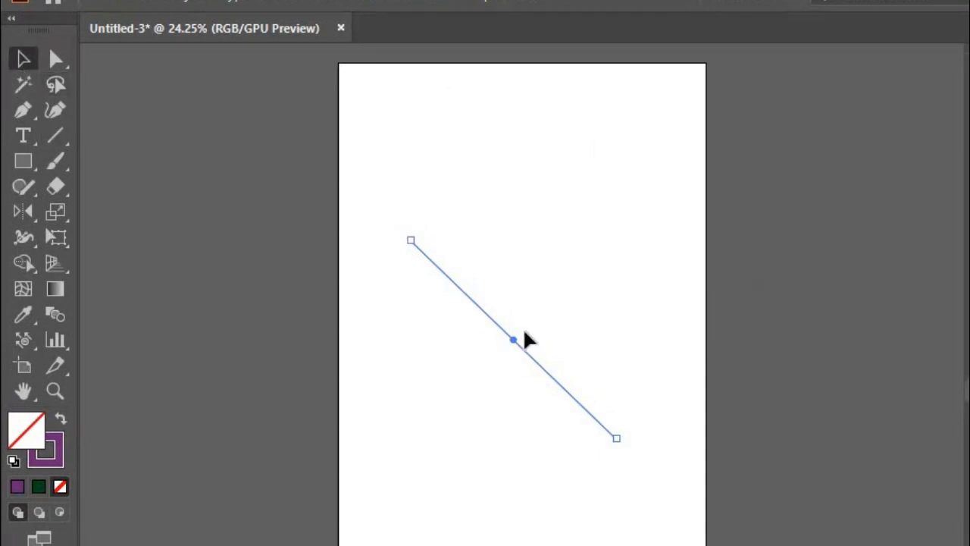
pyautogui.moveTo(518, 343); pyautogui.dragTo(515, 298)
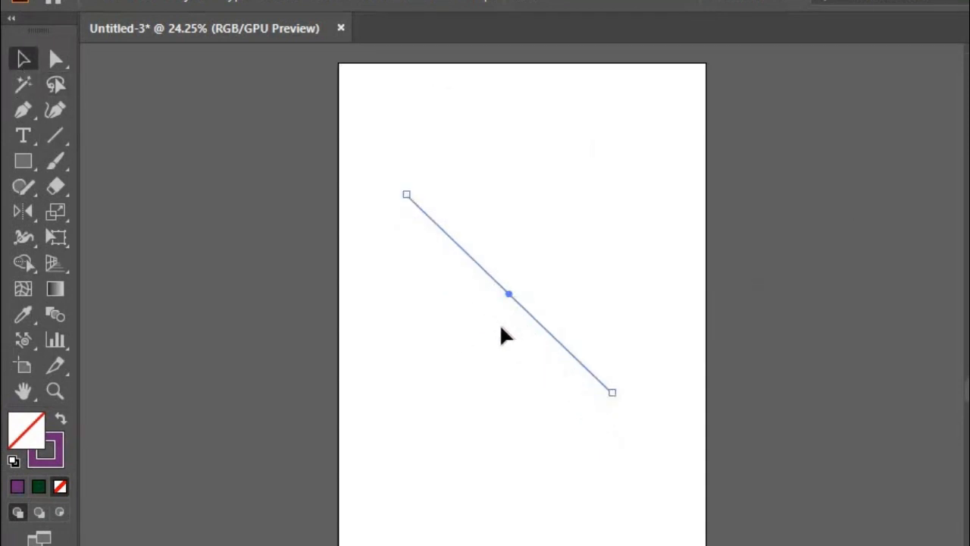
pyautogui.click(354, 229)
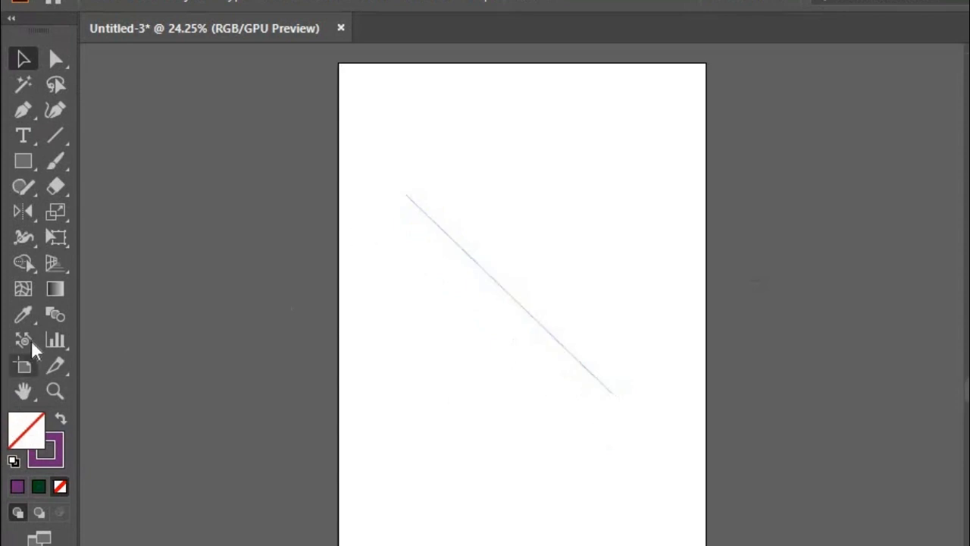
# Draw a steep line segment crossing the diagonal line and another diagonal line running past the artboard's right edge.
pyautogui.click(53, 129)
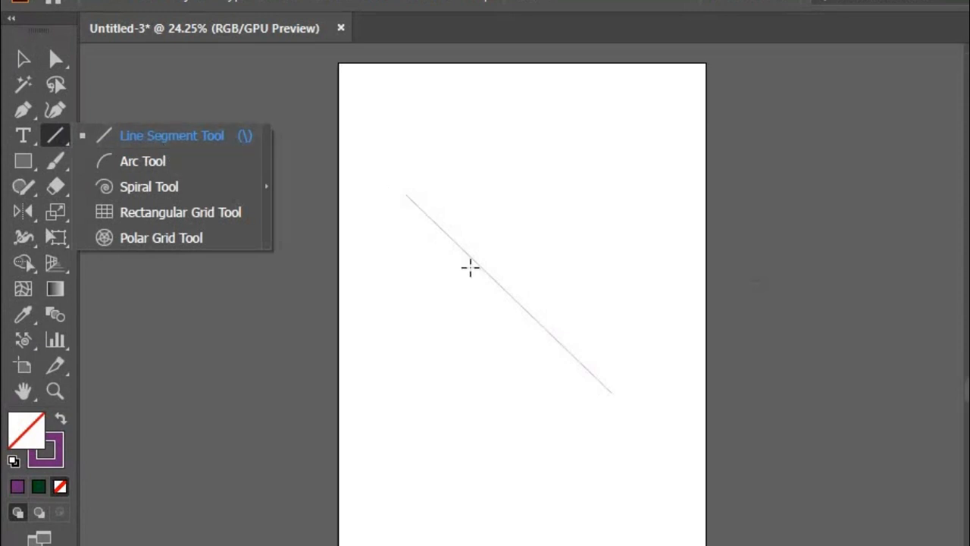
pyautogui.moveTo(516, 206); pyautogui.dragTo(492, 405)
pyautogui.moveTo(522, 240); pyautogui.dragTo(716, 382)
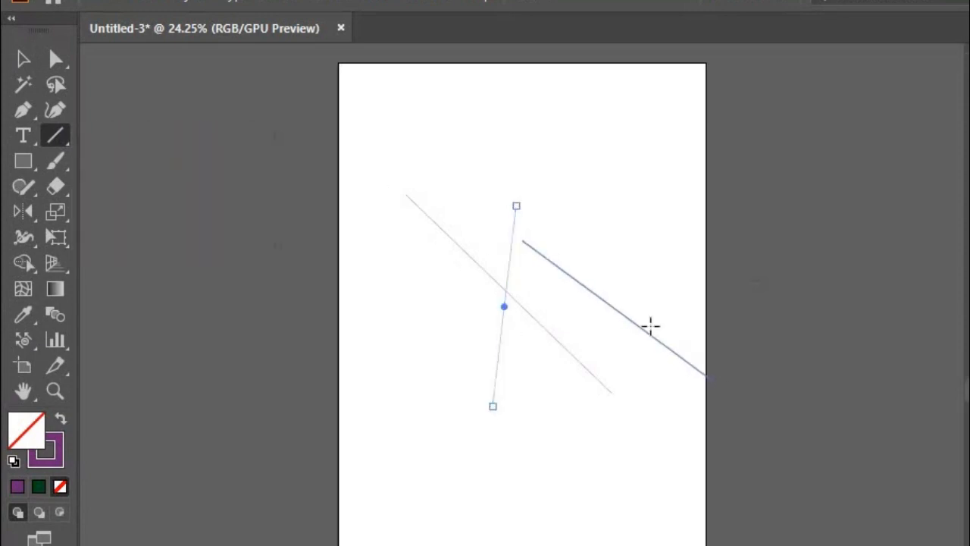
# Select all the lines, arcs, spiral and grid on and around the artboard and delete them.
pyautogui.click(22, 59)
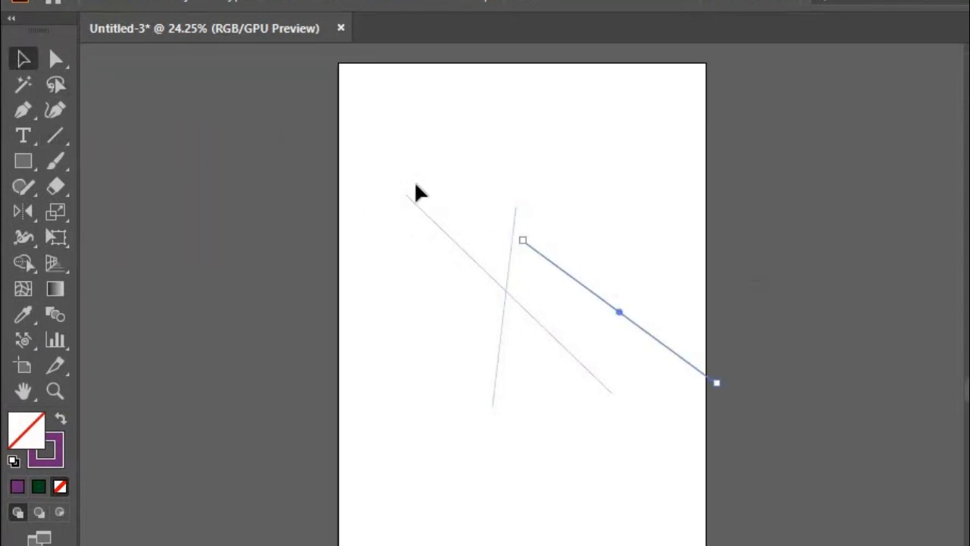
pyautogui.moveTo(372, 208); pyautogui.dragTo(872, 425)
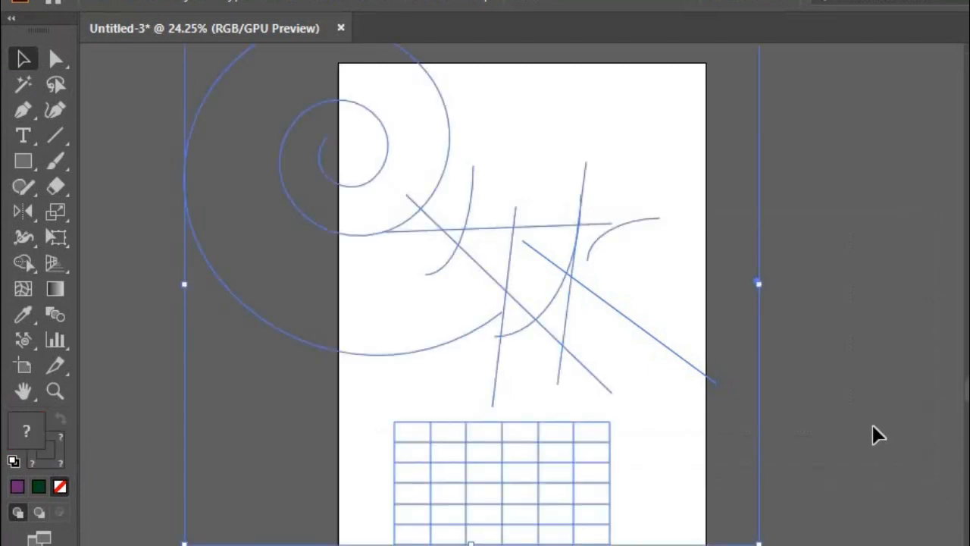
pyautogui.press('Delete')
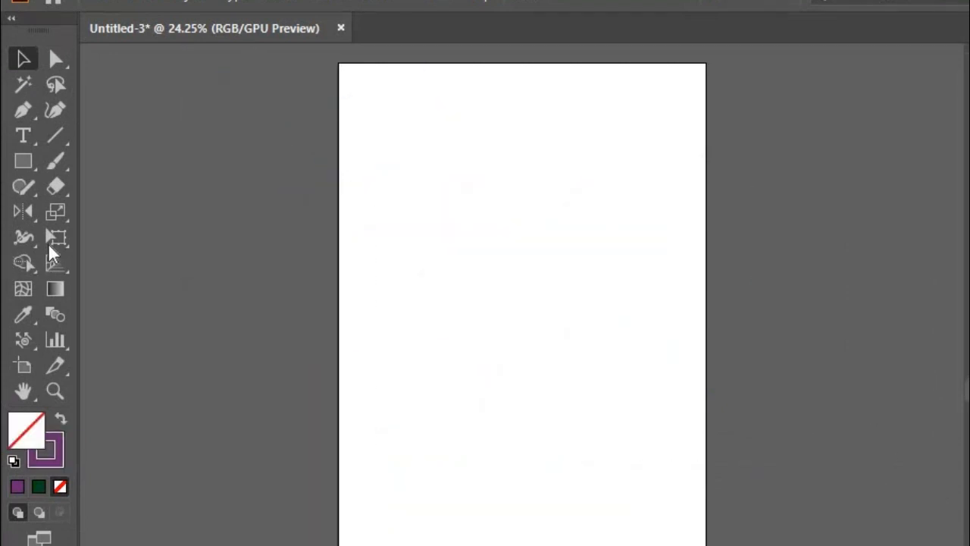
# Draw four separate arcs of different sizes in the upper half of the artboard with the Arc tool.
pyautogui.click(58, 136)
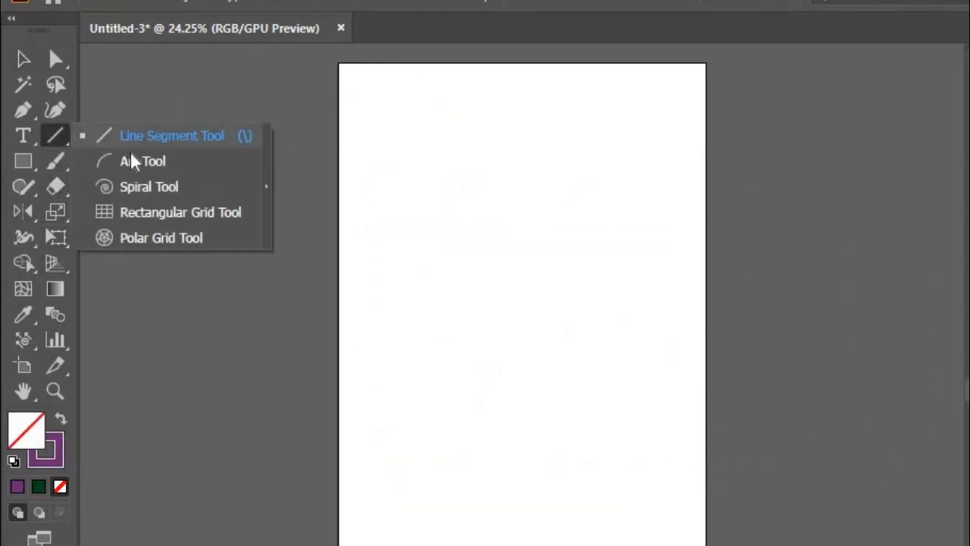
pyautogui.click(164, 166)
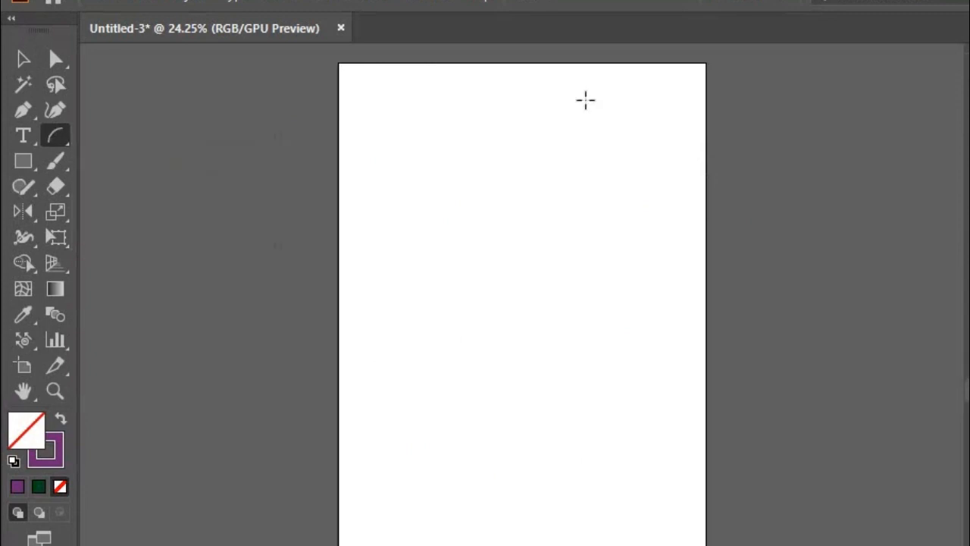
pyautogui.moveTo(584, 99); pyautogui.dragTo(525, 121)
pyautogui.moveTo(554, 185); pyautogui.dragTo(556, 292)
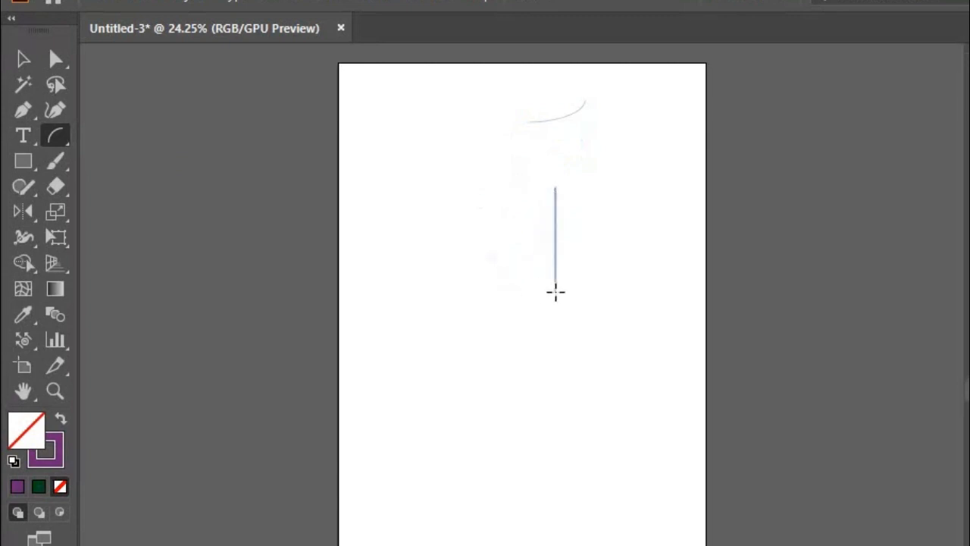
pyautogui.moveTo(513, 259); pyautogui.dragTo(503, 224)
pyautogui.moveTo(532, 281); pyautogui.dragTo(635, 266)
pyautogui.moveTo(622, 304); pyautogui.dragTo(573, 325)
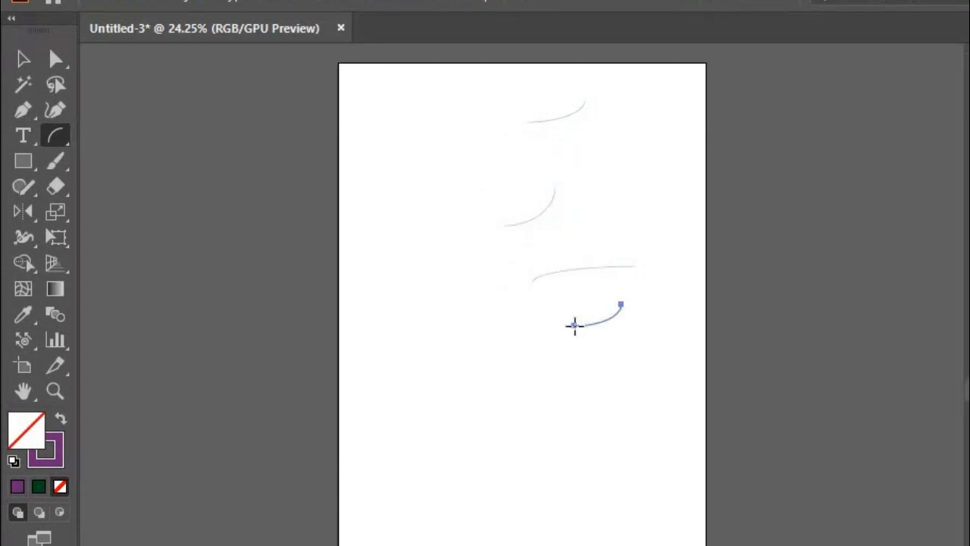
# Select all four arcs together and delete them.
pyautogui.click(23, 59)
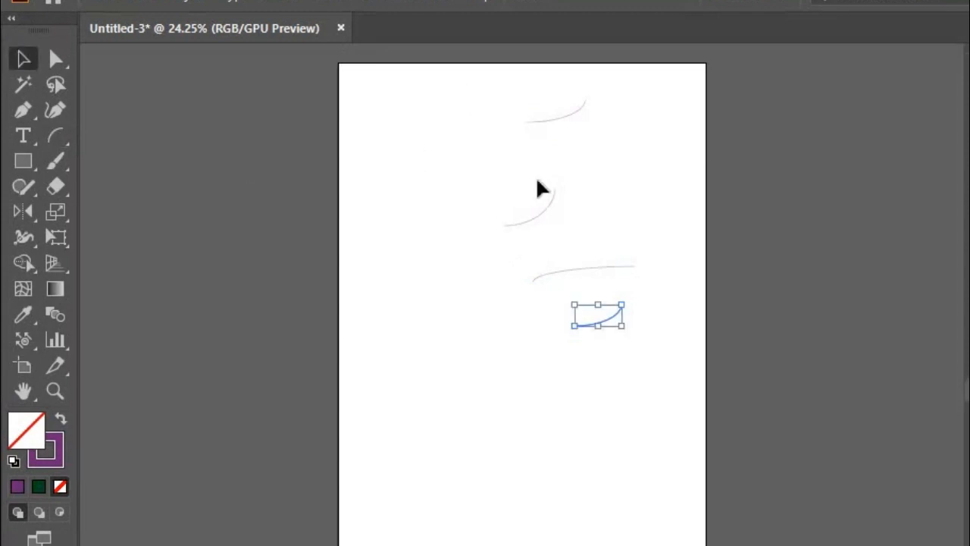
pyautogui.moveTo(474, 86); pyautogui.dragTo(658, 397)
pyautogui.press('Delete')
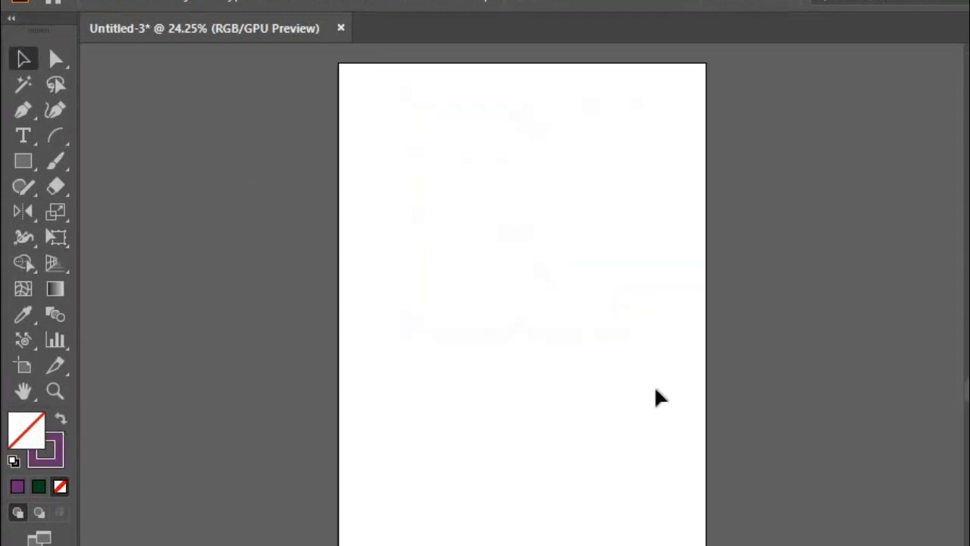
# Set the stroke colour to the near-black 110D11 and close the colour settings.
pyautogui.doubleClick(53, 453)
pyautogui.click(328, 487)
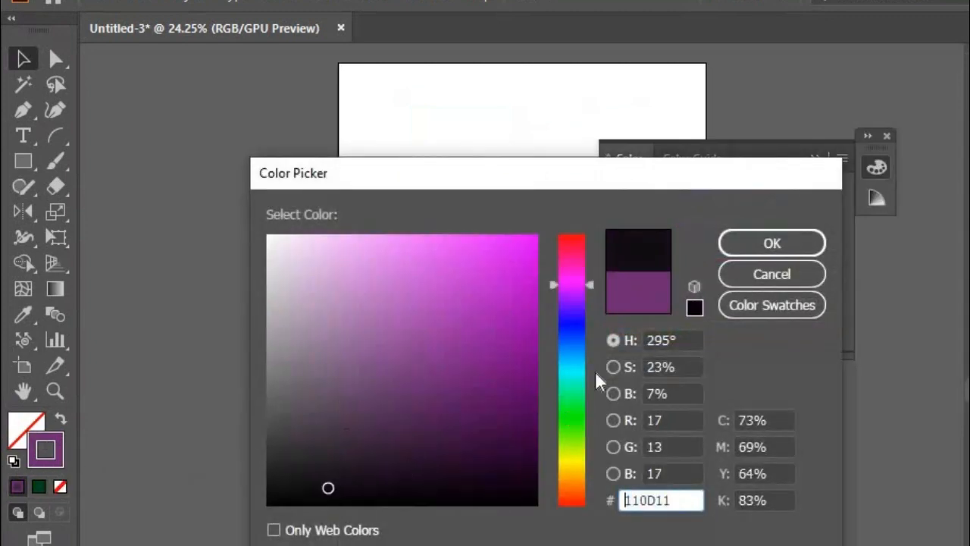
pyautogui.click(792, 241)
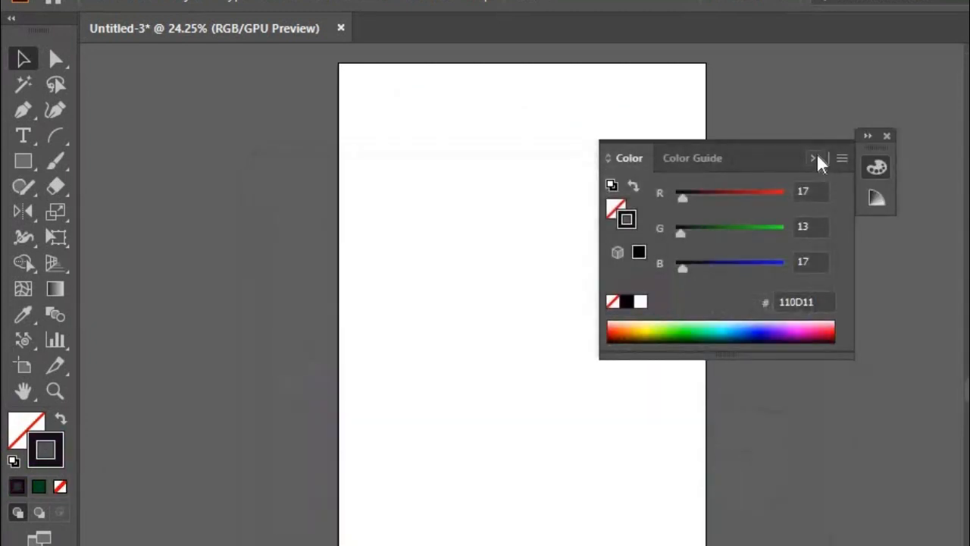
pyautogui.click(816, 156)
pyautogui.click(888, 138)
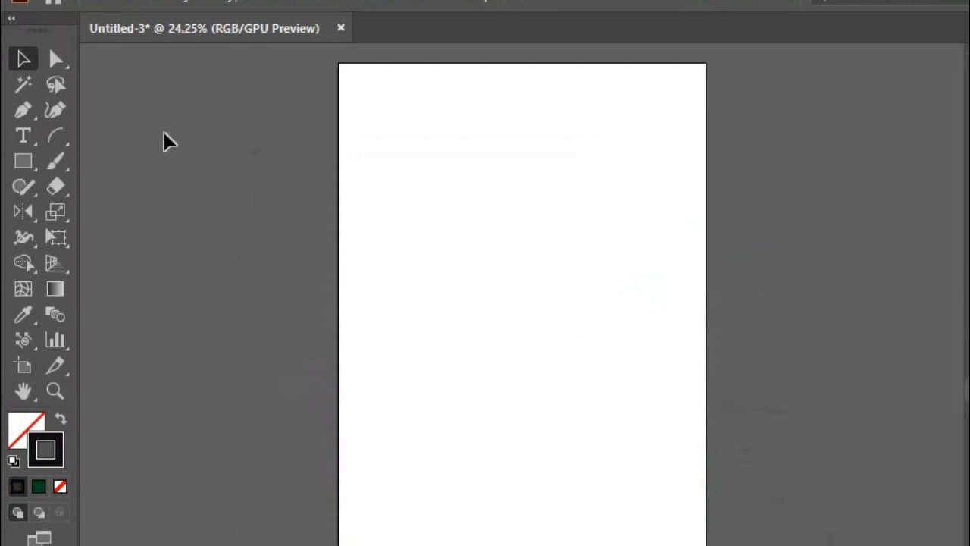
# Draw a small spiral near the top of the artboard with the Spiral tool and delete it.
pyautogui.click(53, 139)
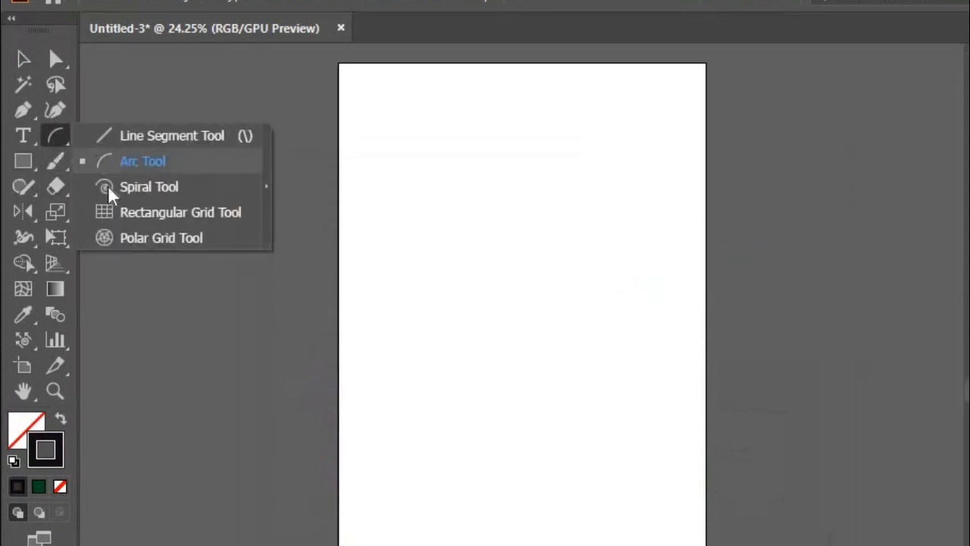
pyautogui.click(170, 190)
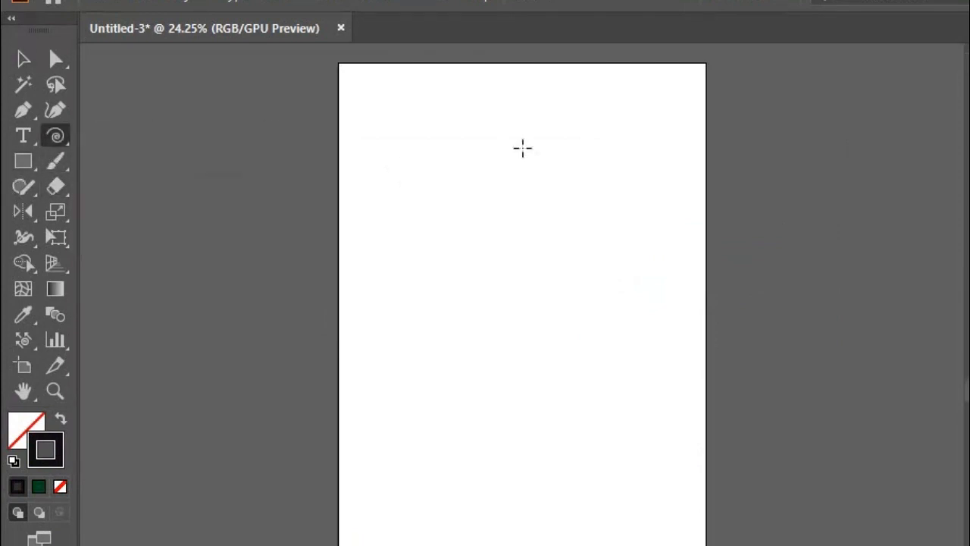
pyautogui.moveTo(522, 147); pyautogui.dragTo(531, 155)
pyautogui.click(492, 160)
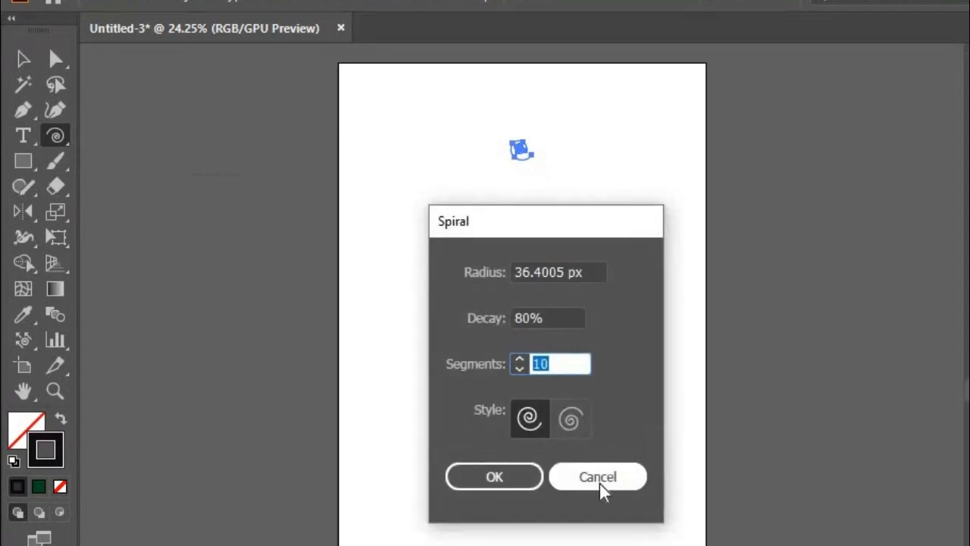
pyautogui.click(599, 479)
pyautogui.click(33, 64)
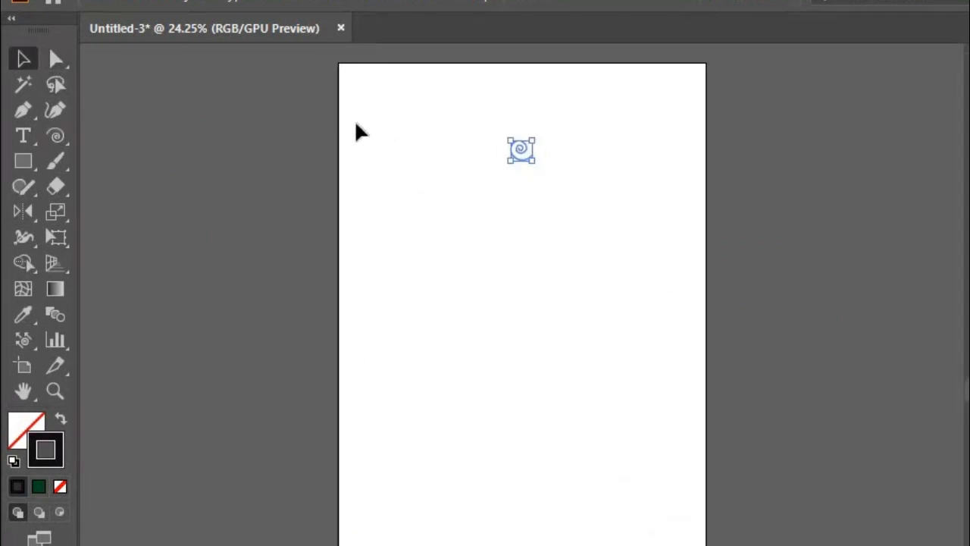
pyautogui.press('Delete')
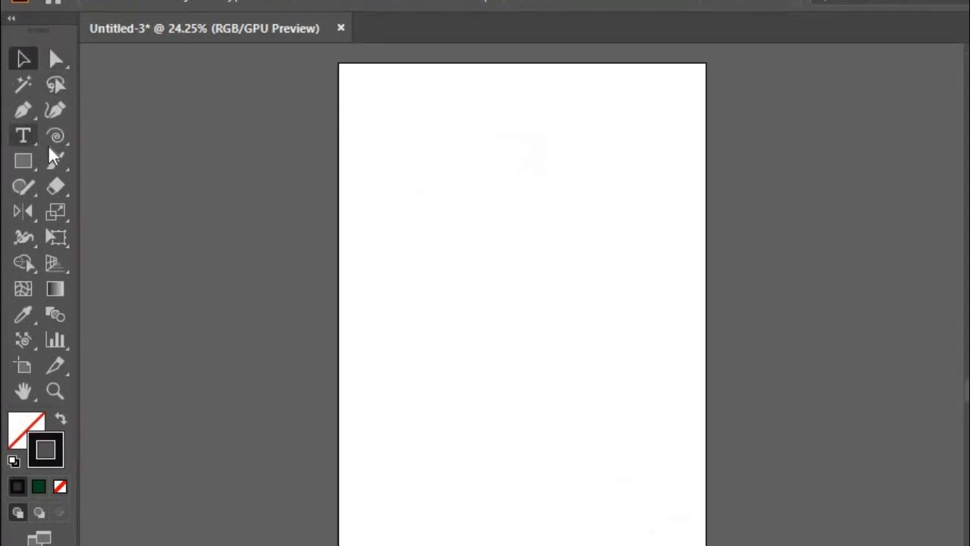
# Draw a large spiral centred near the artboard's upper-left corner with the Spiral tool.
pyautogui.moveTo(50, 143); pyautogui.dragTo(150, 179)
pyautogui.moveTo(387, 129); pyautogui.dragTo(526, 288)
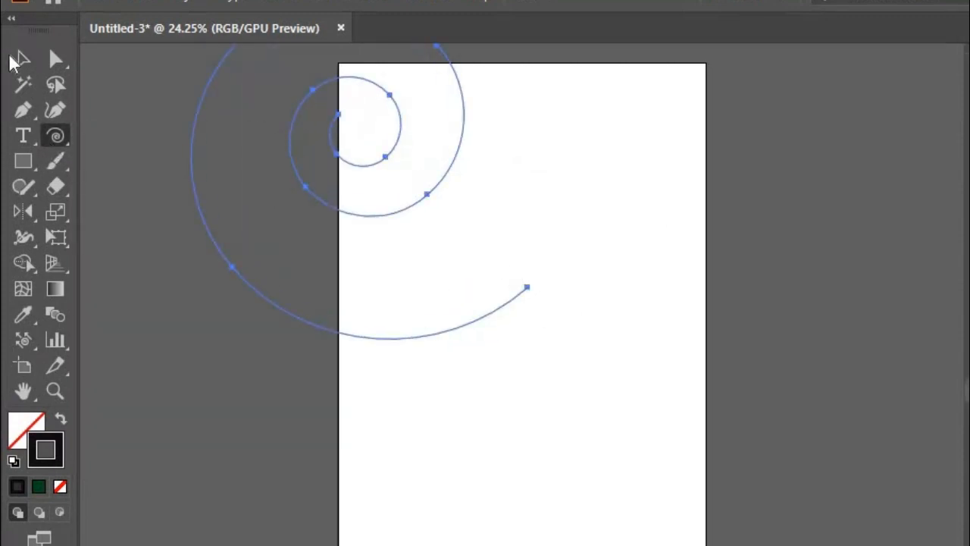
# Scale the large spiral down and move it fully onto the artboard, keeping it selected.
pyautogui.click(15, 60)
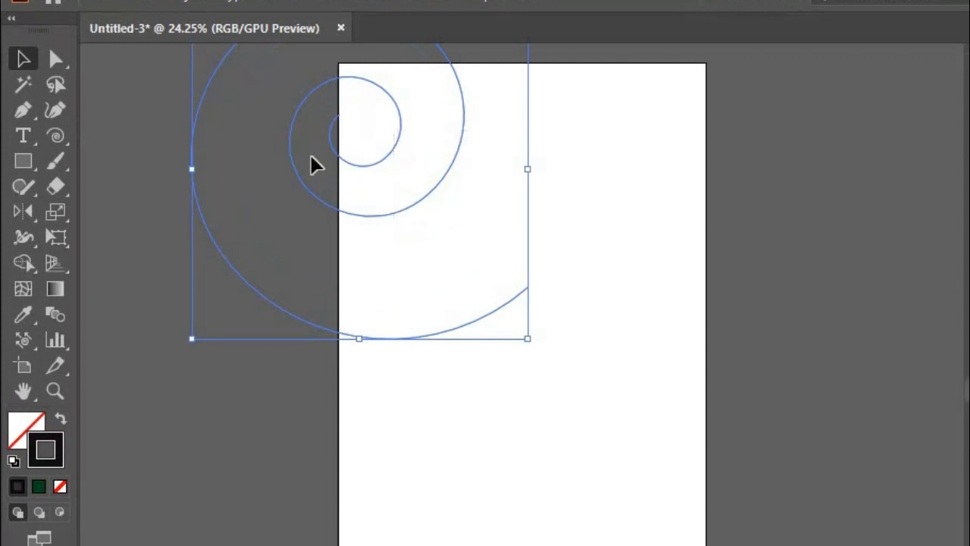
pyautogui.moveTo(528, 340); pyautogui.dragTo(449, 234)
pyautogui.moveTo(296, 149); pyautogui.dragTo(501, 337)
pyautogui.click(635, 447)
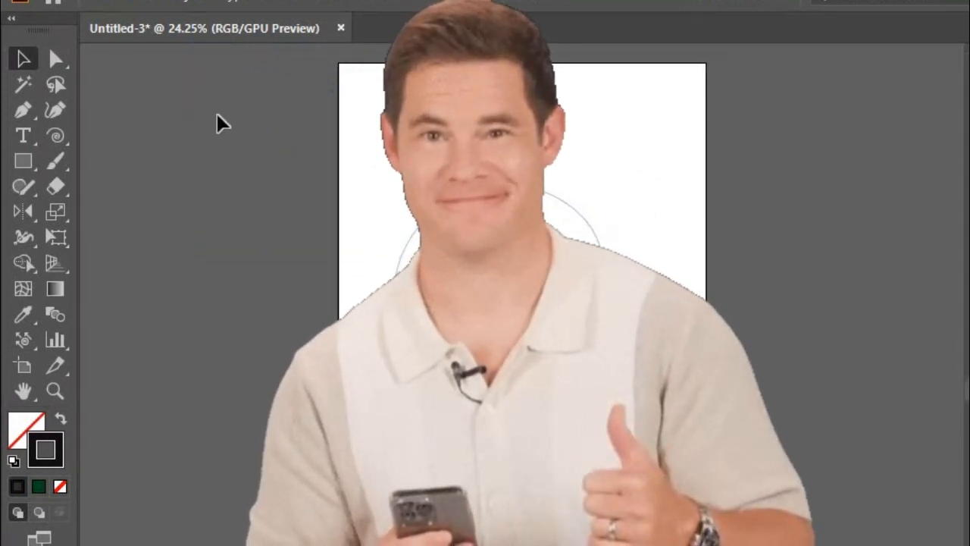
pyautogui.moveTo(353, 144); pyautogui.dragTo(576, 381)
# Draw a rectangular grid below the spiral, spanning most of the artboard's width.
pyautogui.click(64, 138)
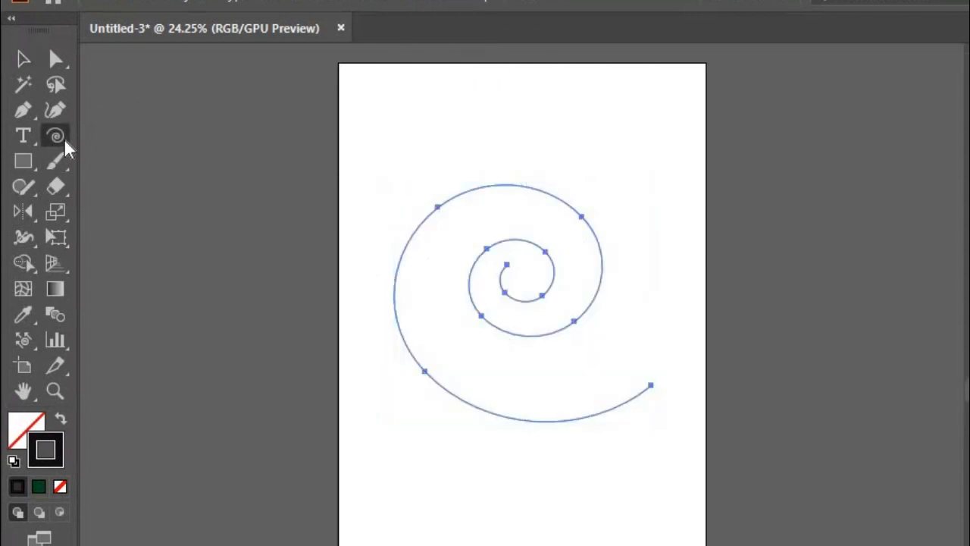
pyautogui.click(184, 214)
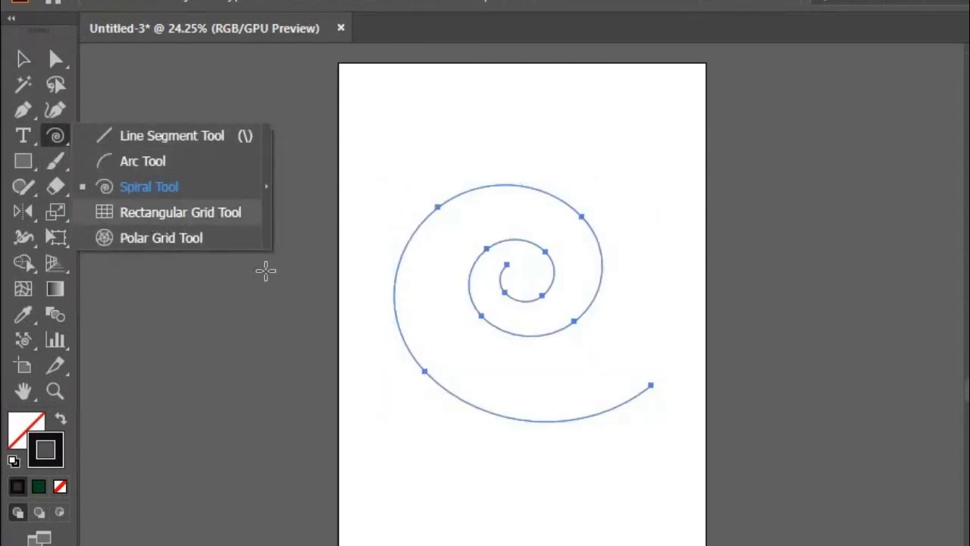
pyautogui.moveTo(380, 420); pyautogui.dragTo(675, 545)
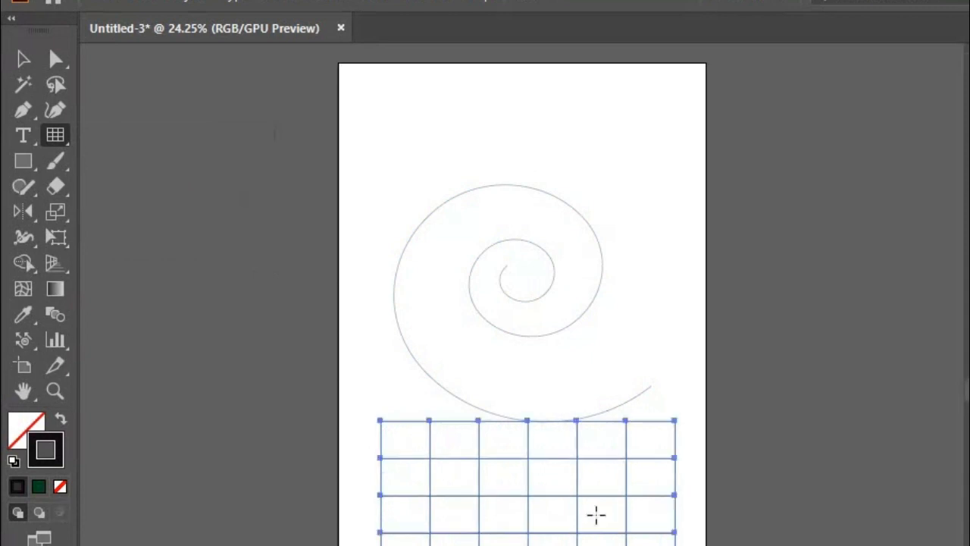
# Delete the spiral above the grid and select the rectangular grid.
pyautogui.click(27, 64)
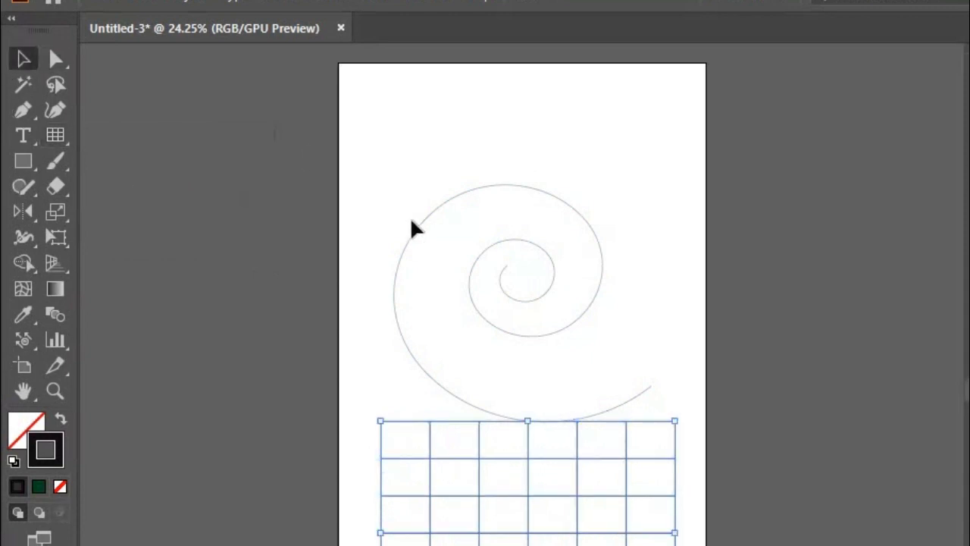
pyautogui.click(411, 224)
pyautogui.click(417, 234)
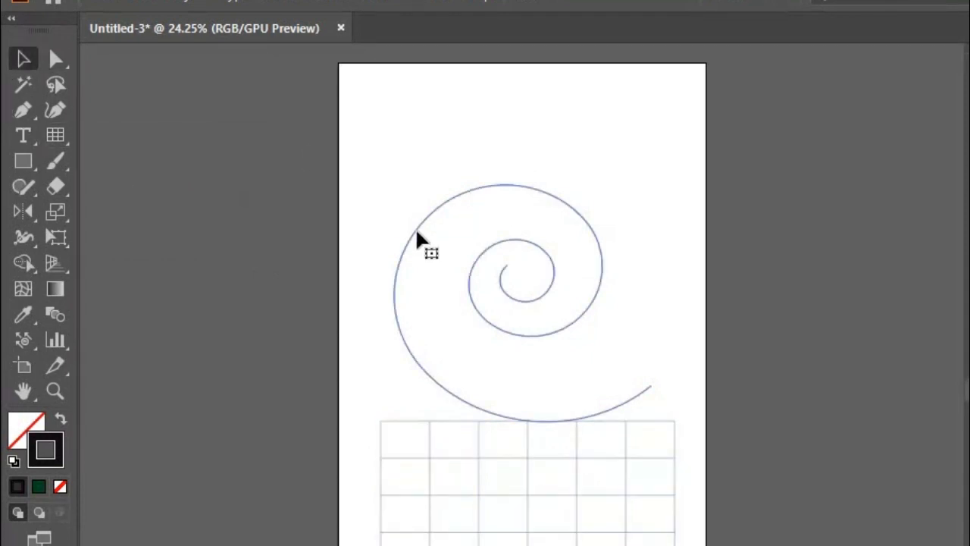
pyautogui.press('Delete')
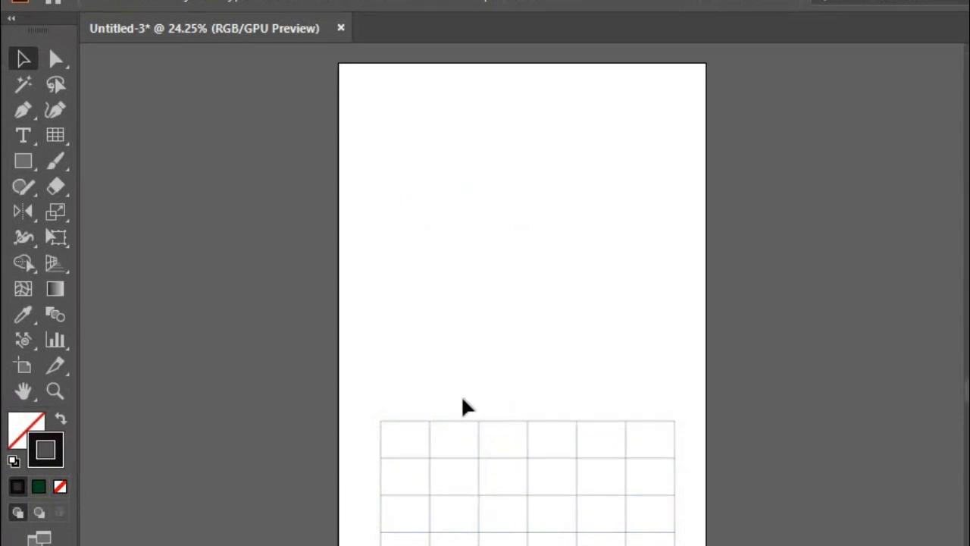
pyautogui.click(471, 494)
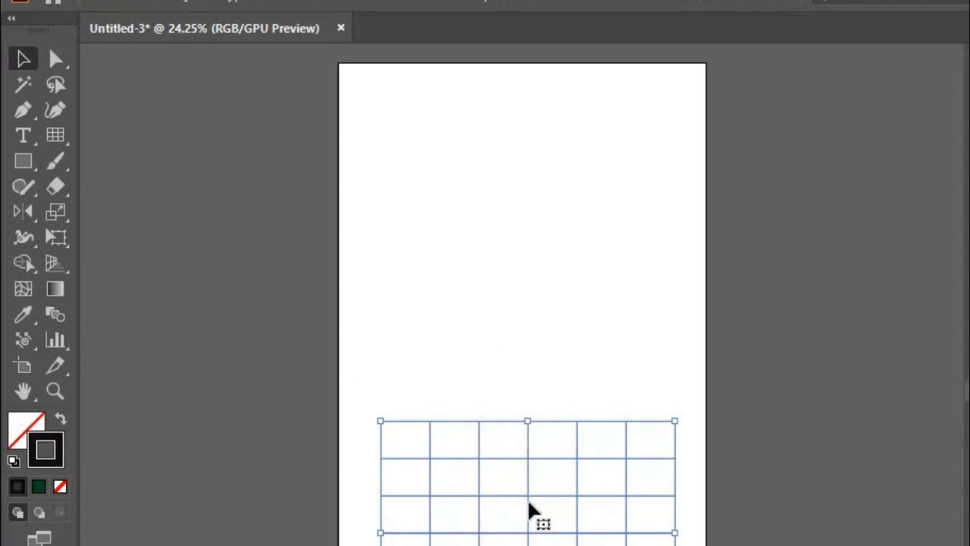
# Move the rectangular grid up the artboard and place placeholder text in its first cell and along its first inner vertical line.
pyautogui.moveTo(528, 502); pyautogui.dragTo(552, 247)
pyautogui.click(430, 164)
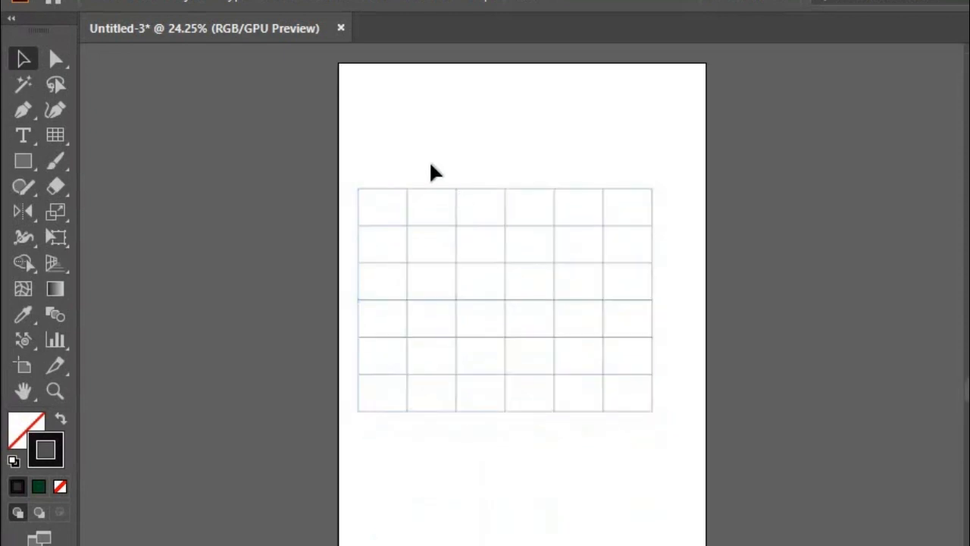
pyautogui.click(29, 130)
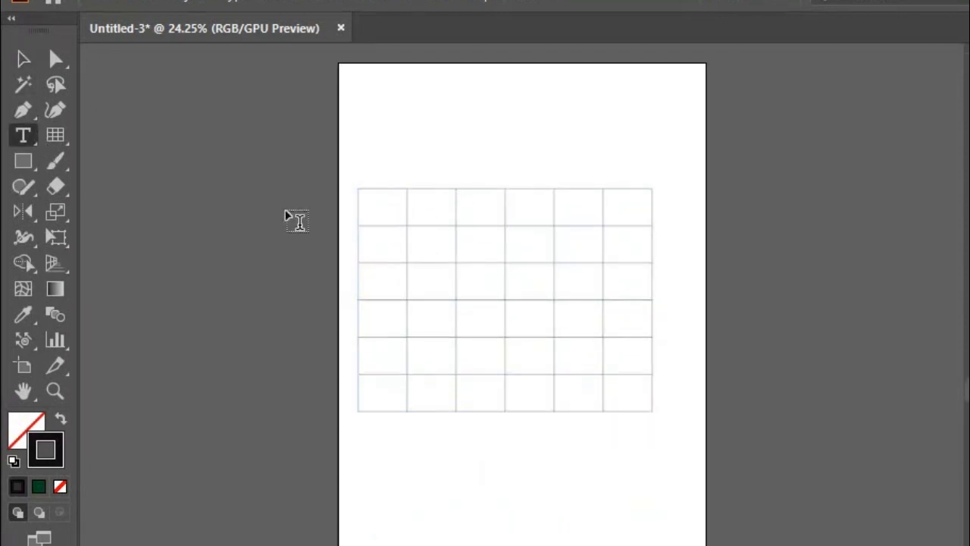
pyautogui.click(367, 194)
pyautogui.click(407, 286)
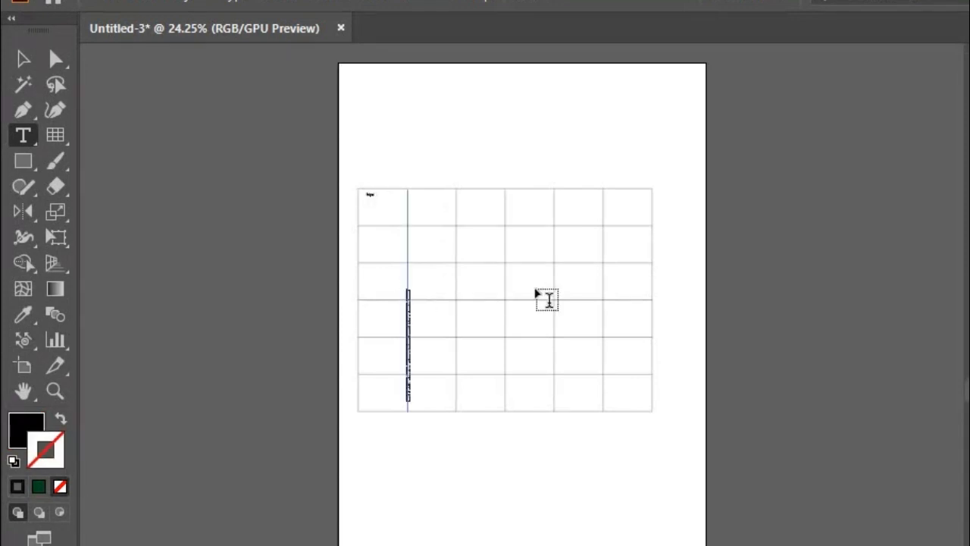
# Select the rectangular grid together with both placeholder texts and delete them.
pyautogui.click(23, 60)
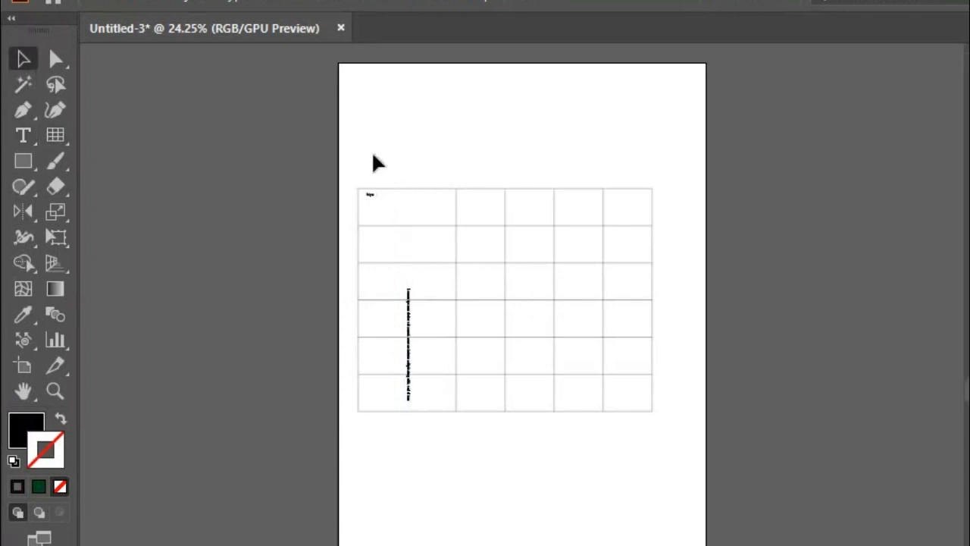
pyautogui.moveTo(340, 180); pyautogui.dragTo(612, 425)
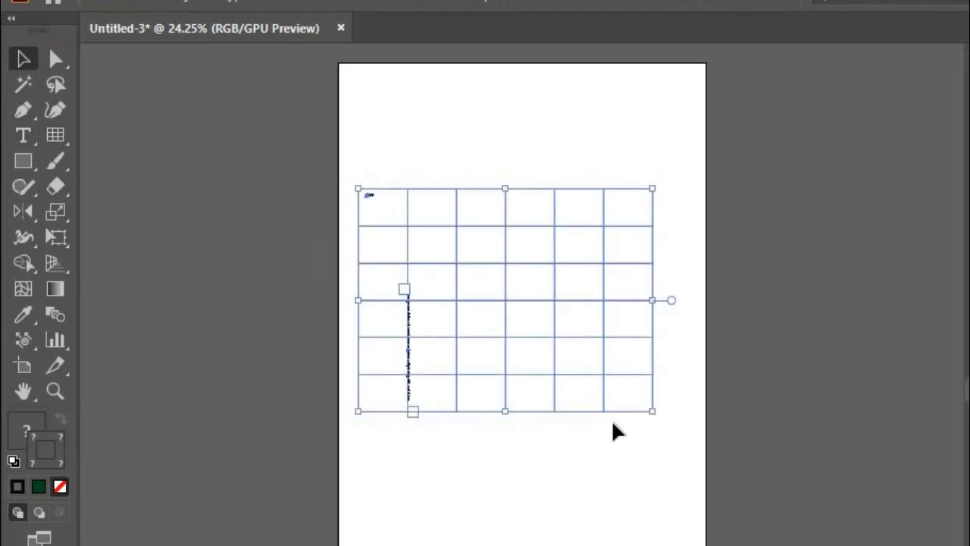
pyautogui.press('Delete')
# Draw a new tall rectangular grid with the Rectangular Grid tool, covering most of the artboard's upper area.
pyautogui.click(56, 136)
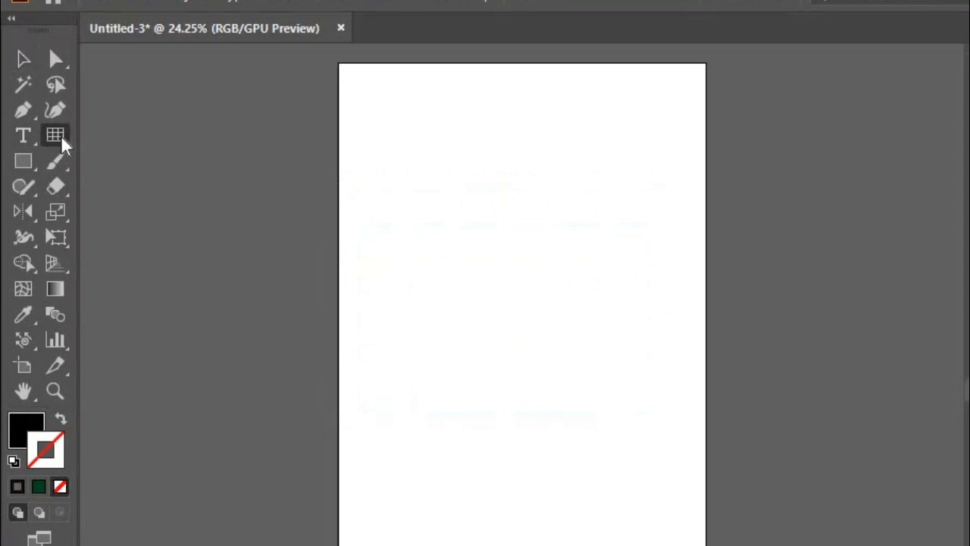
pyautogui.moveTo(410, 115); pyautogui.dragTo(539, 260)
pyautogui.moveTo(579, 315); pyautogui.dragTo(684, 444)
# Draw a tall ellipse over the upper part of the grid with the Ellipse tool and deselect it.
pyautogui.click(16, 107)
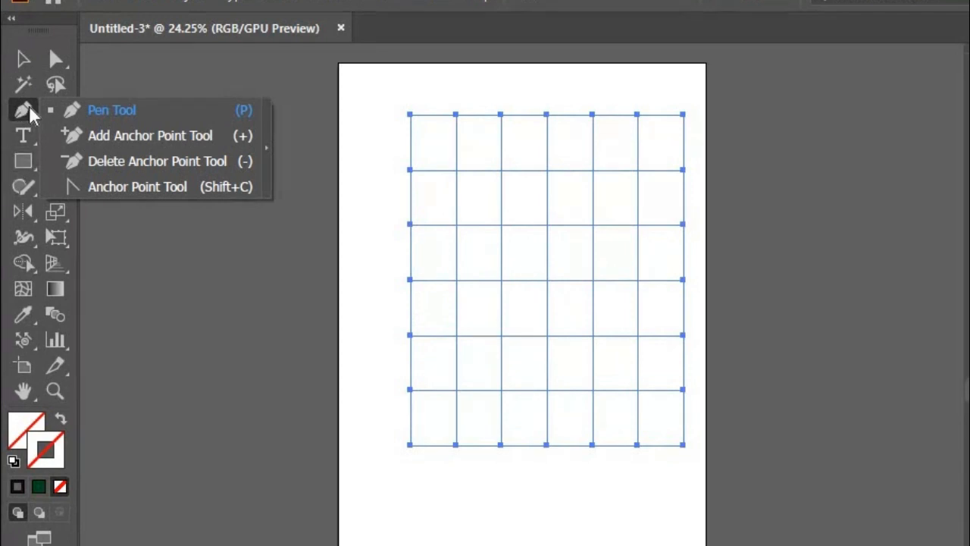
pyautogui.click(23, 160)
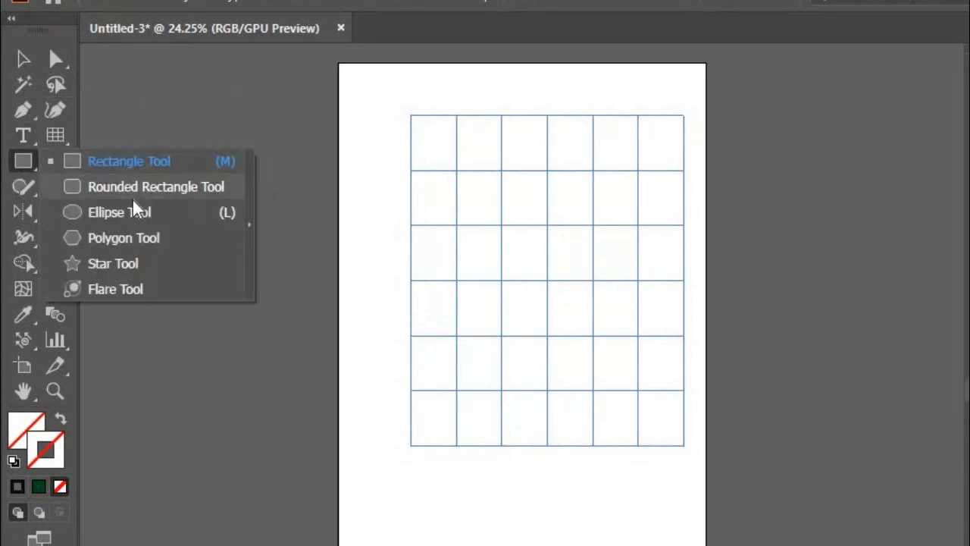
pyautogui.click(132, 203)
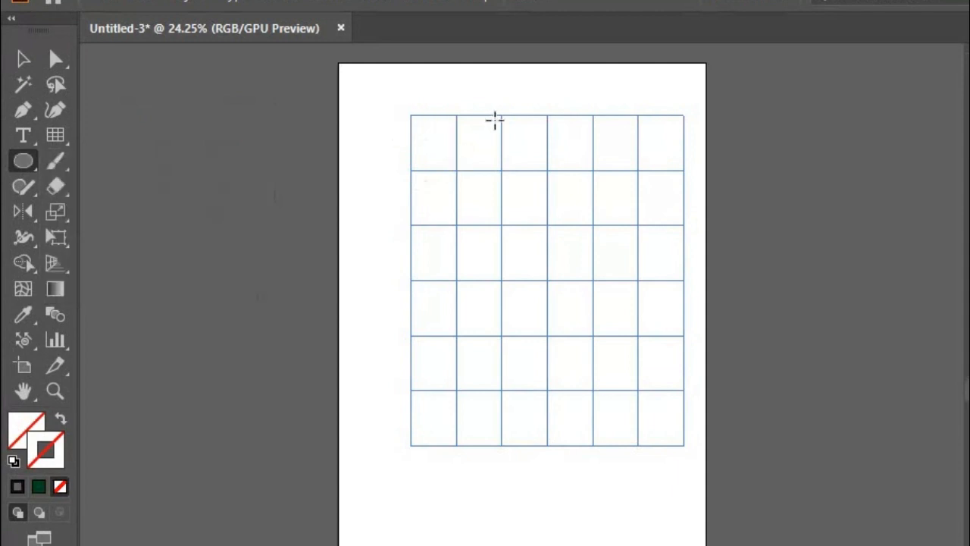
pyautogui.moveTo(461, 113); pyautogui.dragTo(644, 342)
pyautogui.click(23, 60)
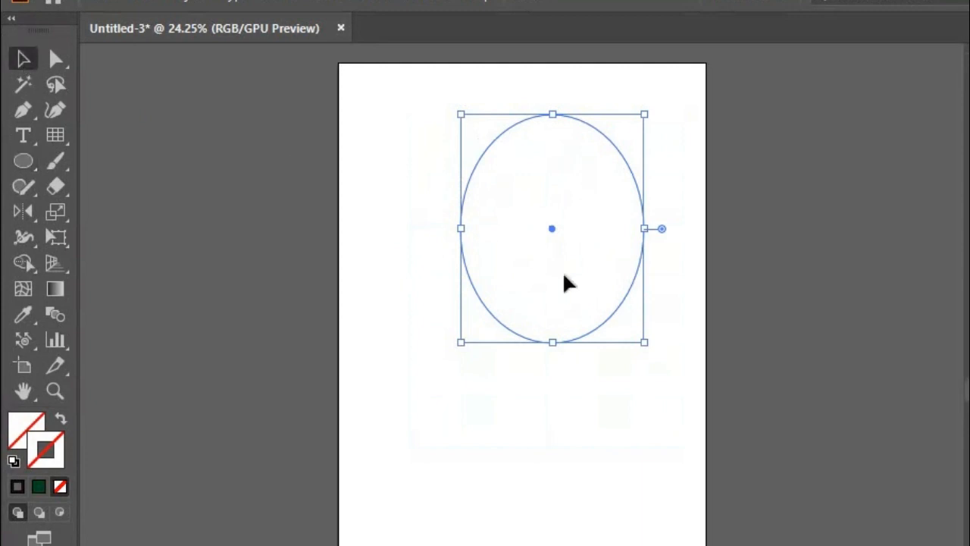
pyautogui.click(564, 283)
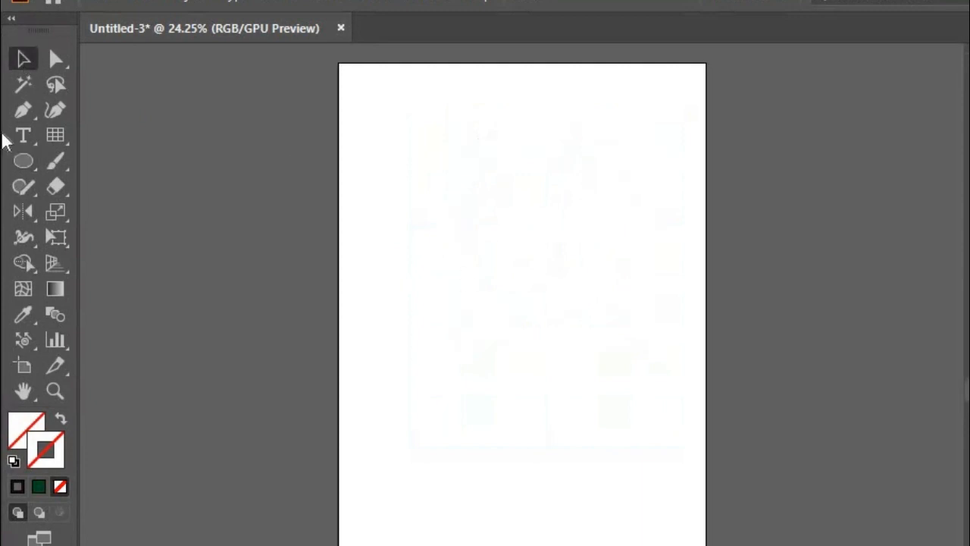
# Draw another, narrower rectangular grid in the middle of the artboard.
pyautogui.moveTo(52, 145); pyautogui.dragTo(152, 222)
pyautogui.moveTo(397, 156); pyautogui.dragTo(594, 445)
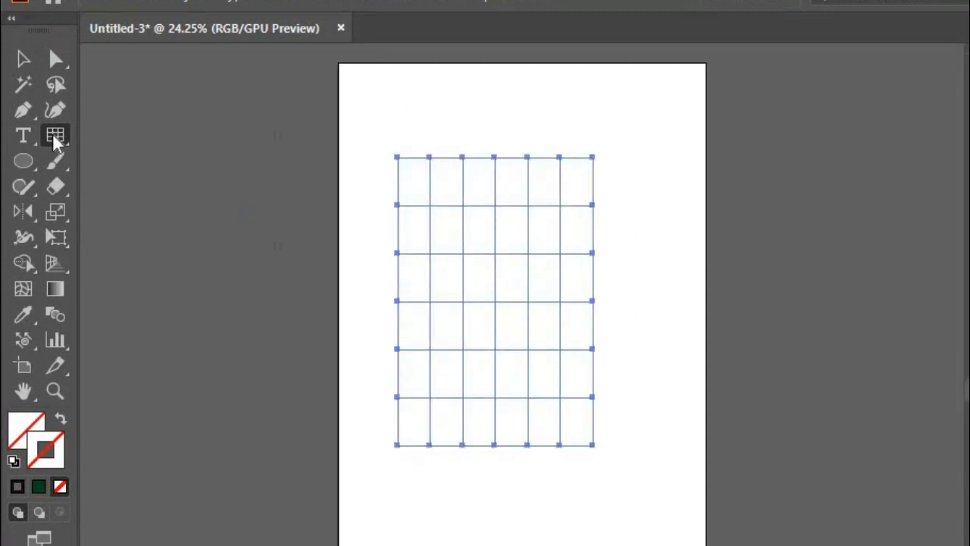
# Try extending the upper end of one vertical grid line with a diagonal Pen segment, undo it and clear the selection.
pyautogui.click(22, 112)
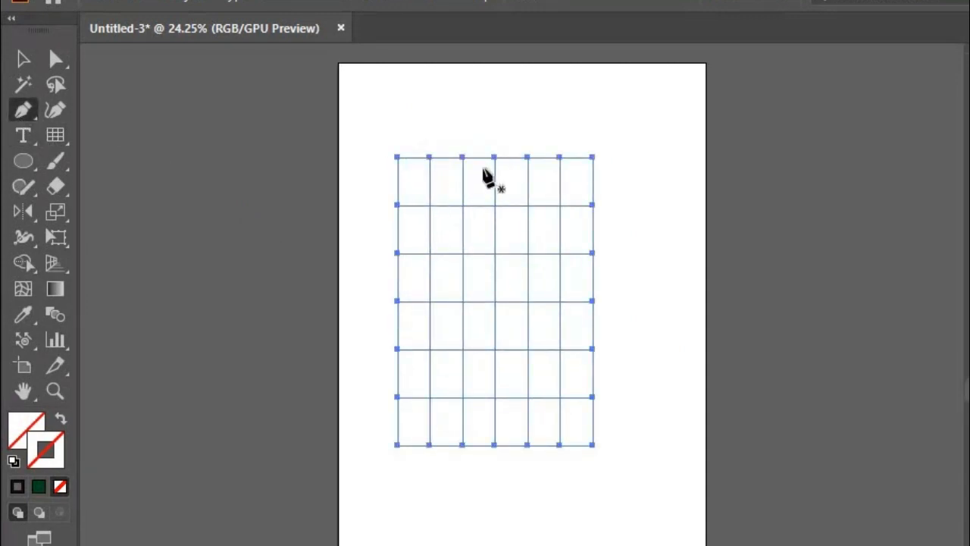
pyautogui.click(527, 157)
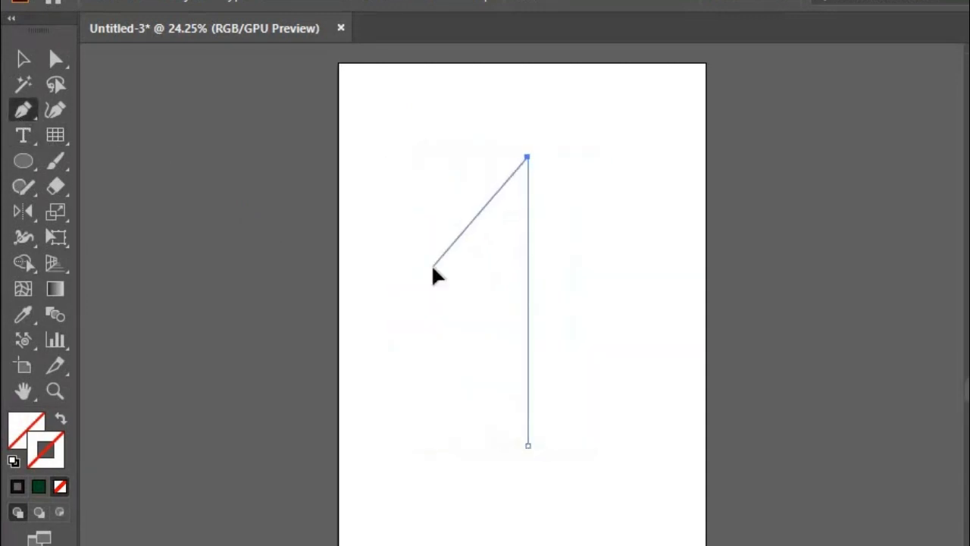
pyautogui.click(432, 266)
pyautogui.click(24, 62)
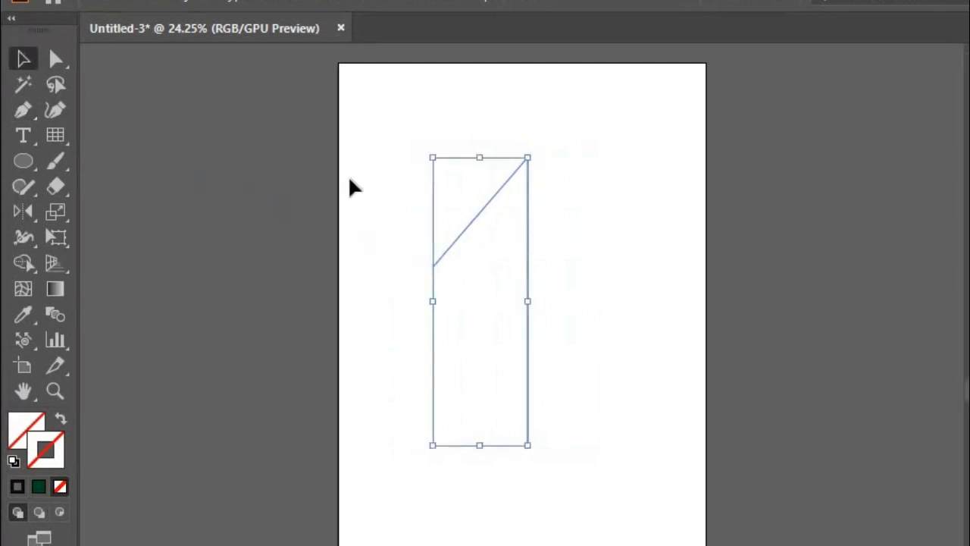
pyautogui.hotkey('ctrl', 'z')
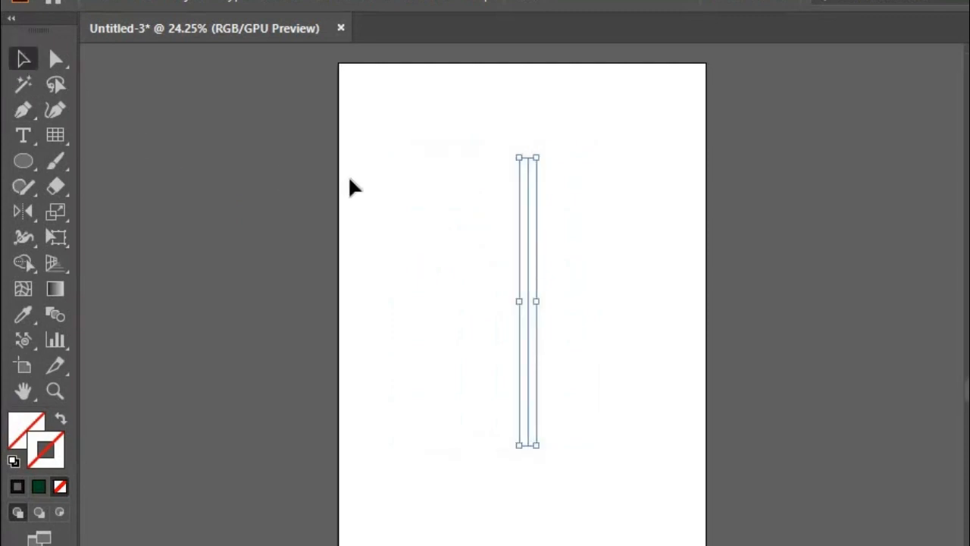
pyautogui.click(349, 188)
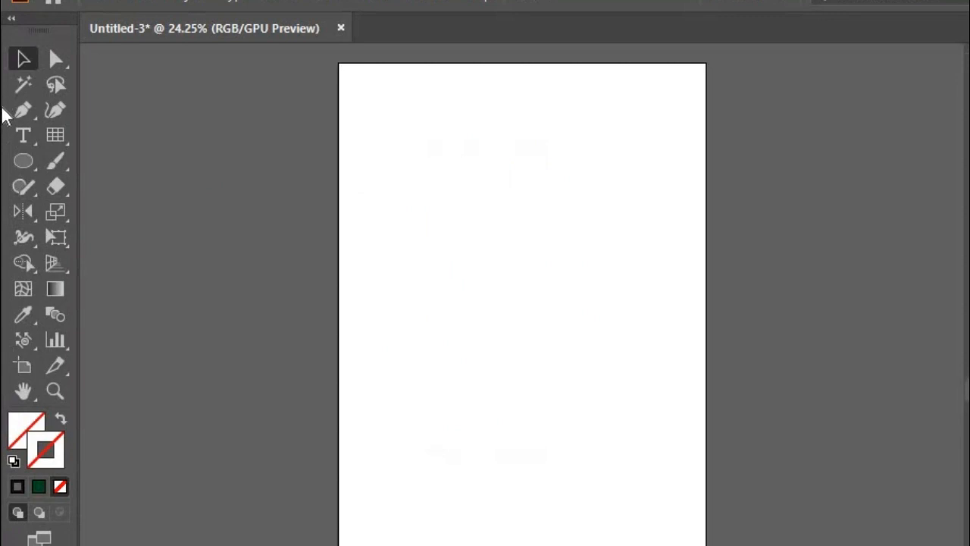
# Draw a large polar grid in the middle of the artboard with the Polar Grid tool and deselect it.
pyautogui.click(60, 131)
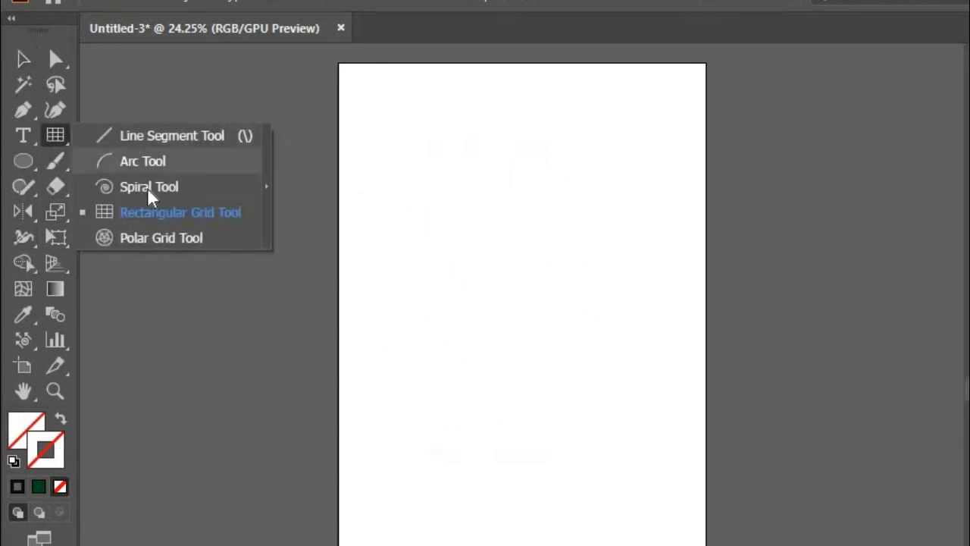
pyautogui.click(151, 238)
pyautogui.moveTo(424, 207); pyautogui.dragTo(521, 313)
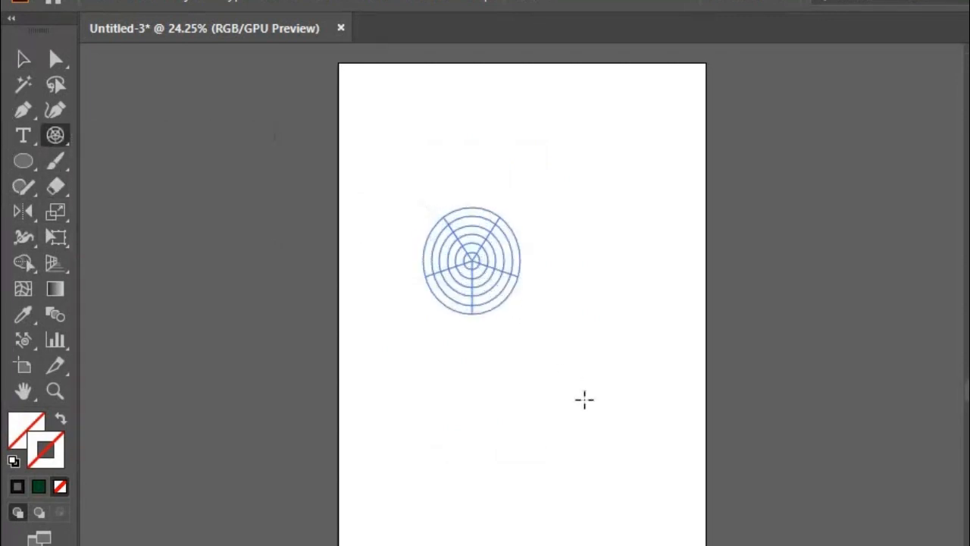
pyautogui.moveTo(584, 400); pyautogui.dragTo(644, 476)
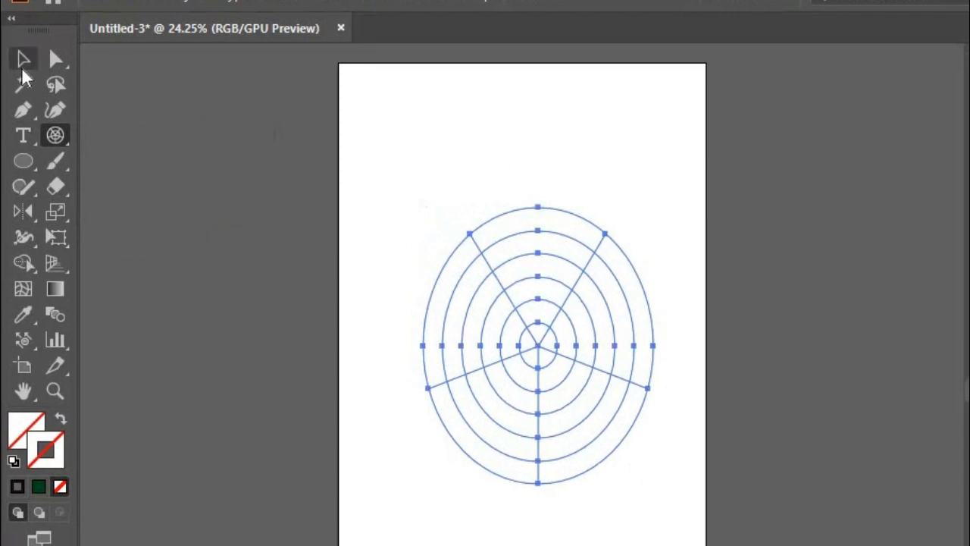
pyautogui.click(23, 61)
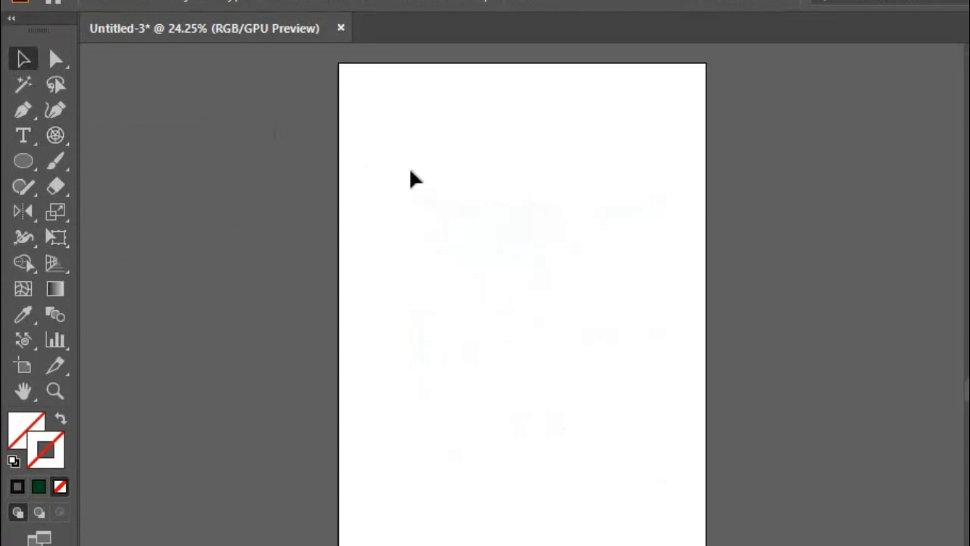
# Switch the stroke to a gradient and back to the solid colour 110D11, and dismiss the colour and gradient settings.
pyautogui.moveTo(400, 160); pyautogui.dragTo(483, 388)
pyautogui.click(381, 384)
pyautogui.click(37, 487)
pyautogui.click(18, 486)
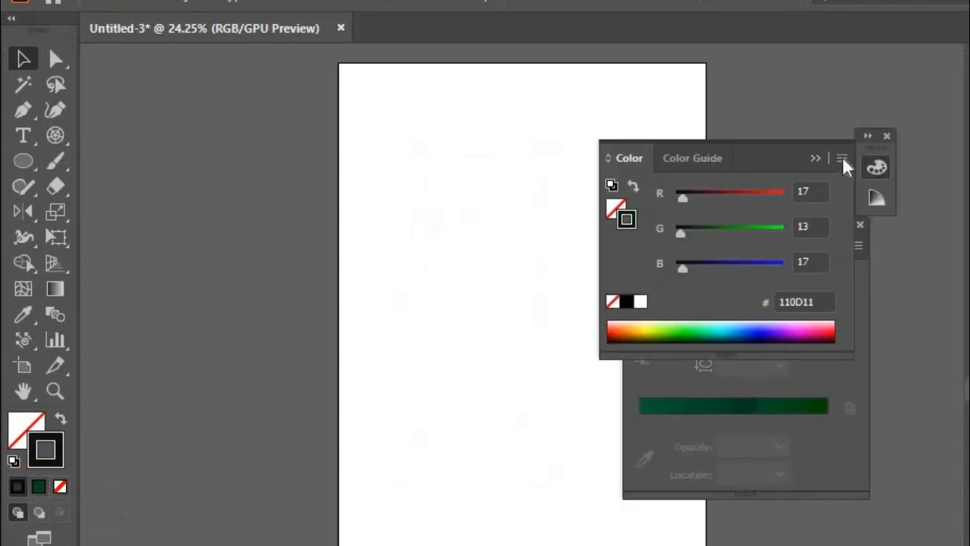
pyautogui.click(811, 159)
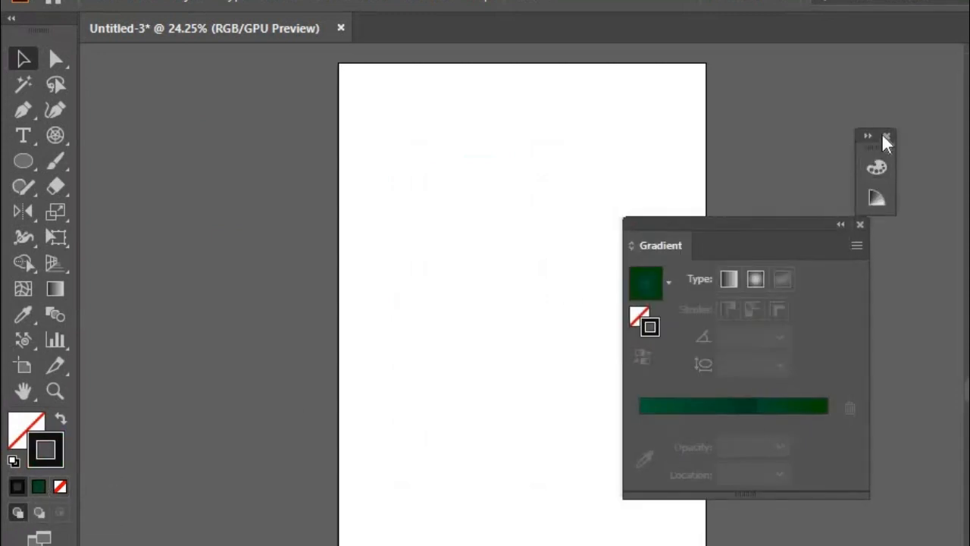
pyautogui.click(859, 224)
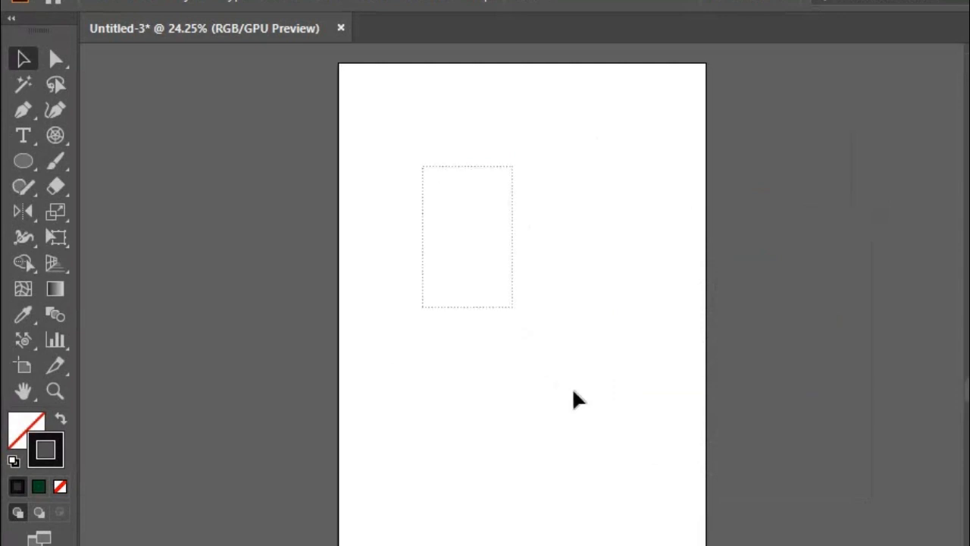
# Clear the remaining artwork and draw a tall polar grid with a 110D11 stroke on the left half of the artboard.
pyautogui.hotkey('ctrl', 'a')
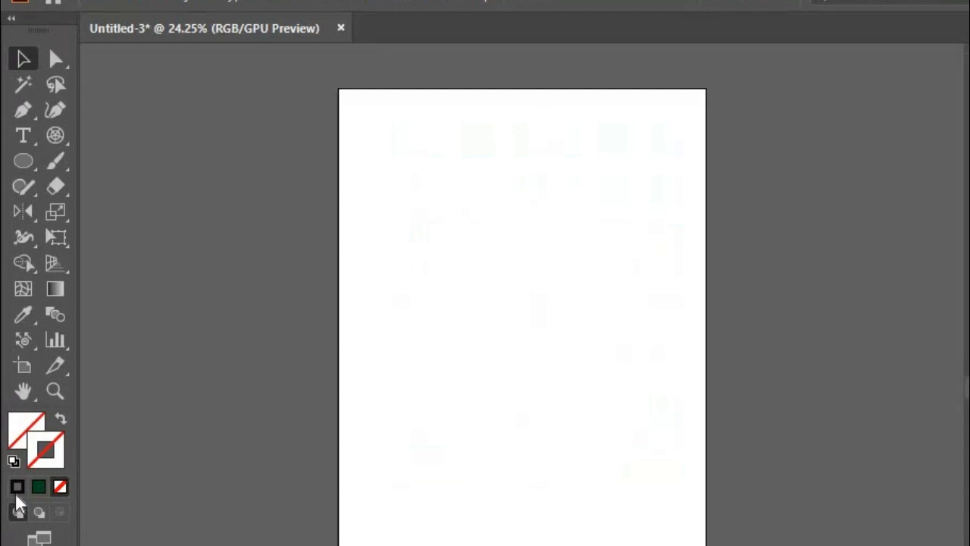
pyautogui.click(18, 485)
pyautogui.click(59, 140)
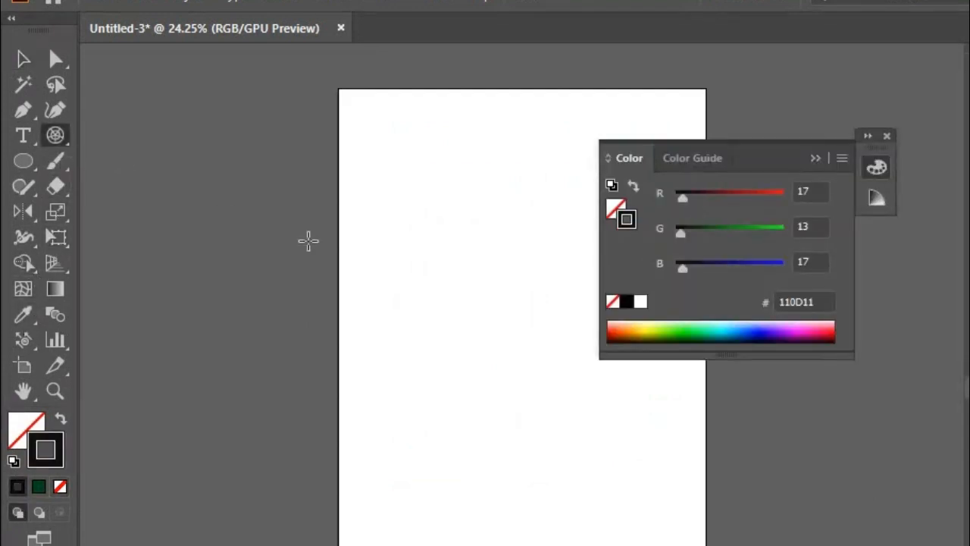
pyautogui.moveTo(377, 243); pyautogui.dragTo(534, 459)
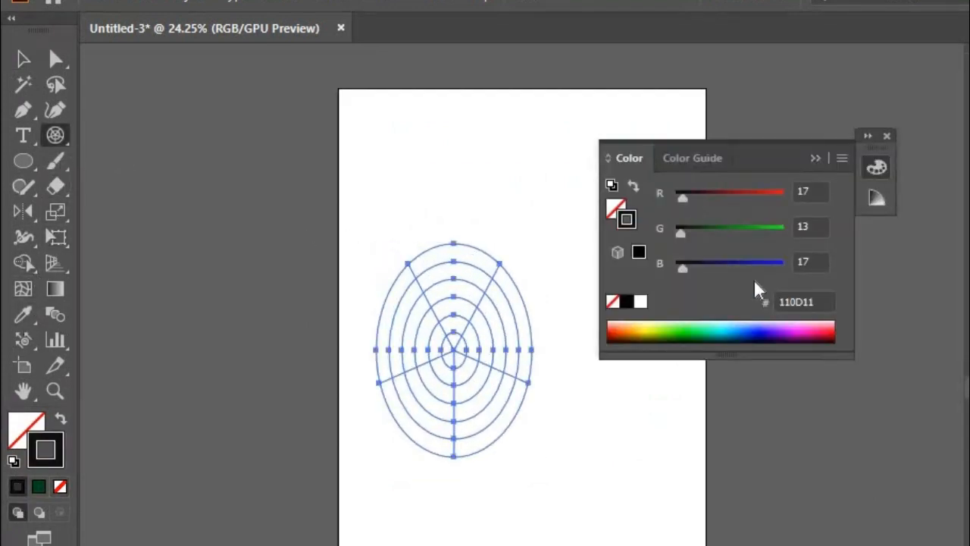
# Change the polar grid's stroke colour to green 00E775 and deselect the grid.
pyautogui.click(628, 302)
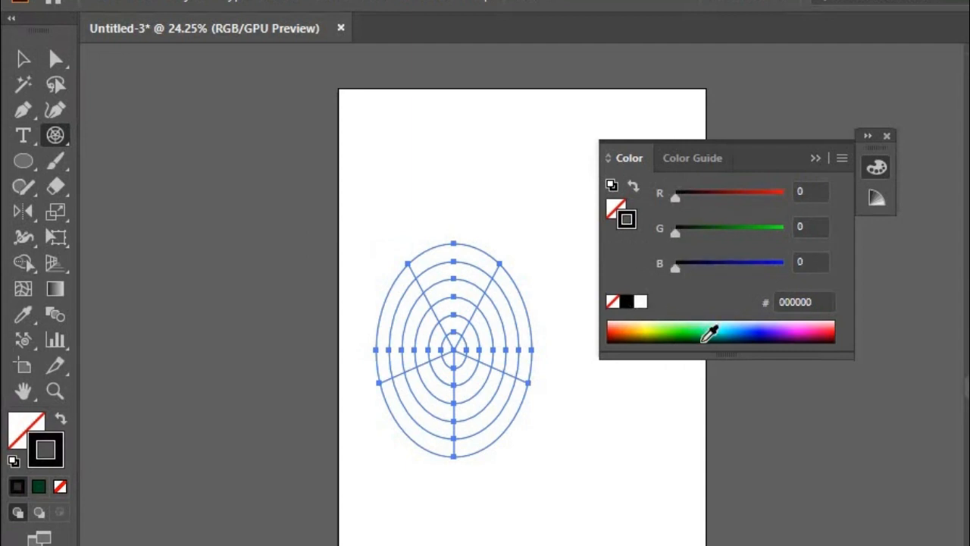
pyautogui.click(708, 331)
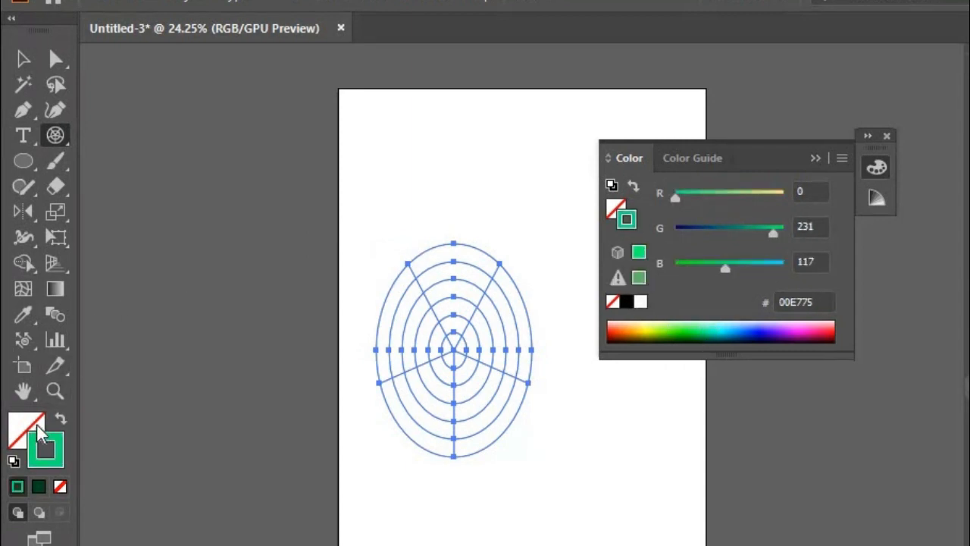
pyautogui.click(22, 59)
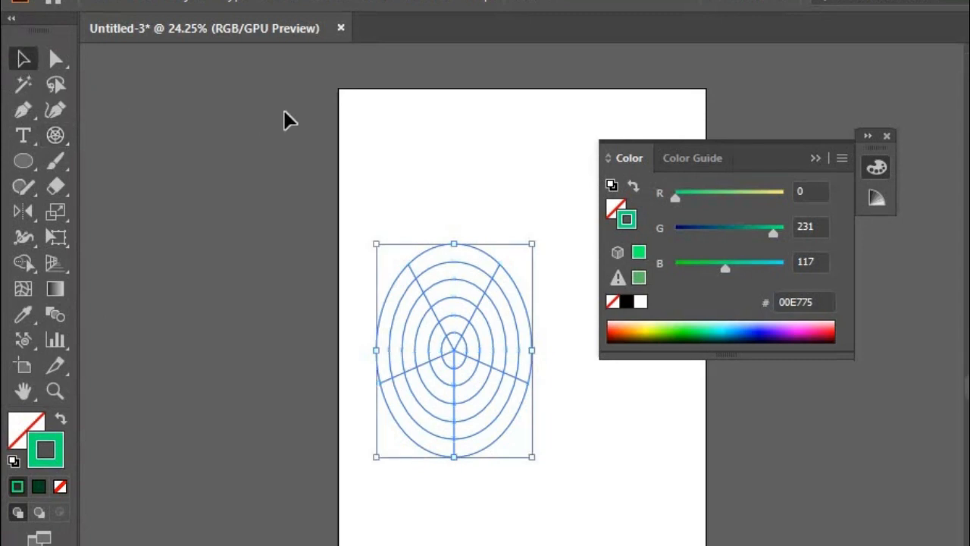
pyautogui.click(285, 113)
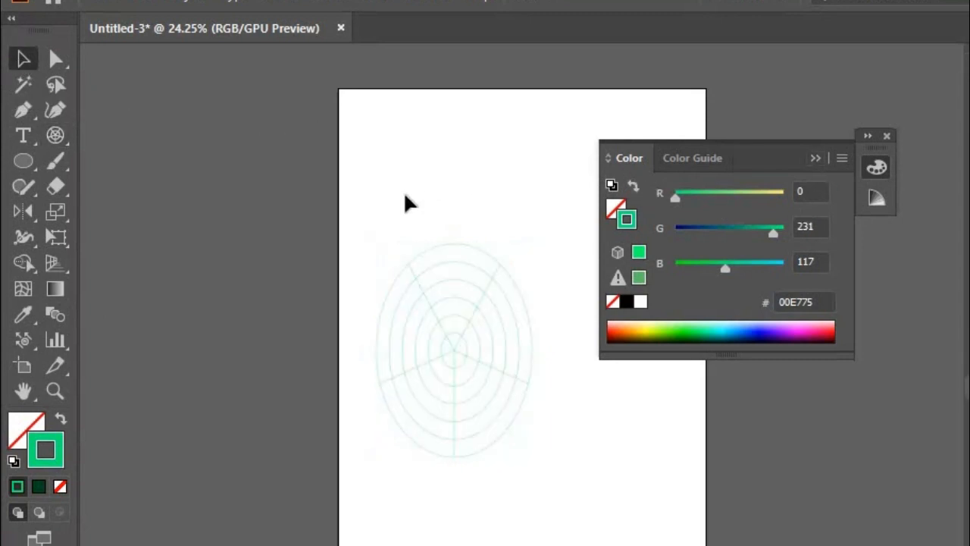
# Fill the polar grid with dark green 122E00, deselect it and close the colour settings.
pyautogui.moveTo(405, 198); pyautogui.dragTo(480, 385)
pyautogui.click(19, 424)
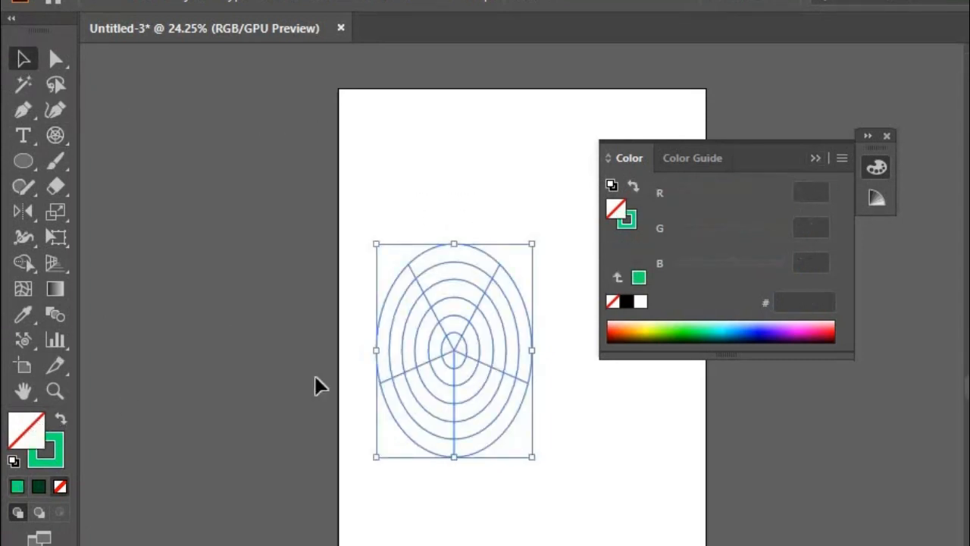
pyautogui.click(667, 340)
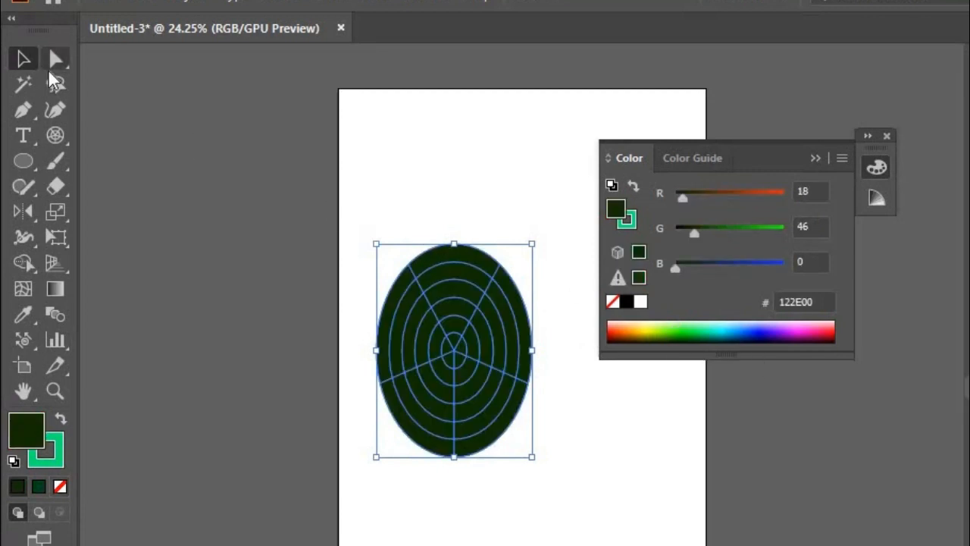
pyautogui.click(305, 69)
pyautogui.click(815, 158)
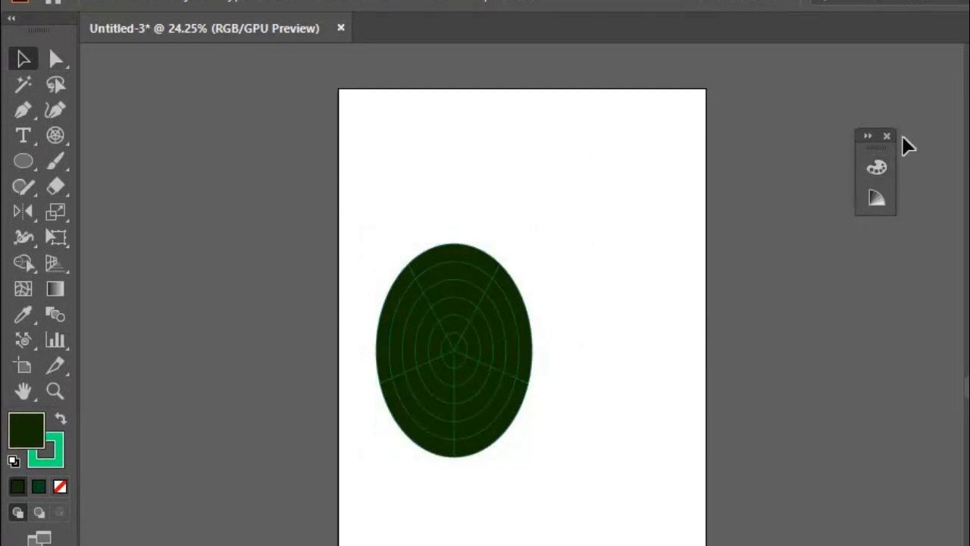
pyautogui.click(886, 136)
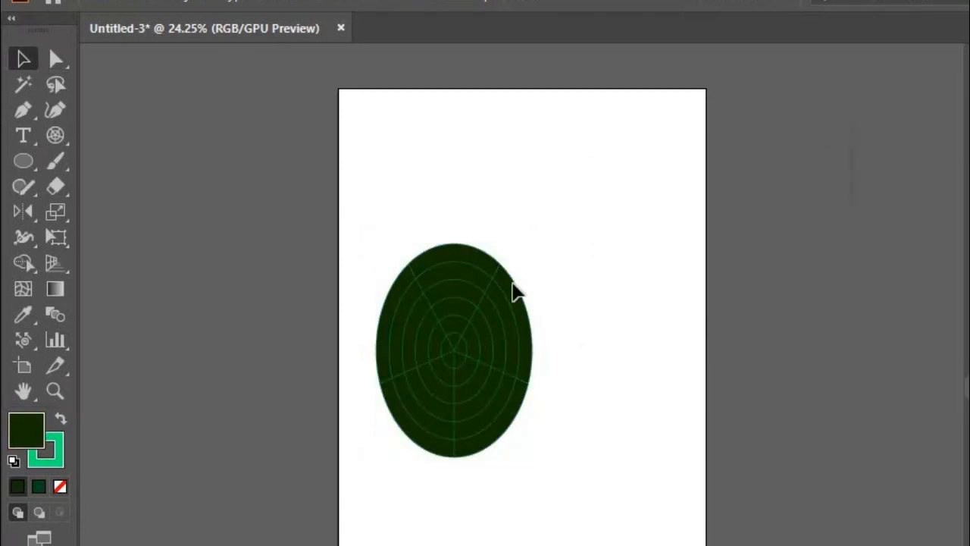
# Move the polar grid to the artboard's upper middle and draw a straight diagonal line across its upper-left edge with the Shaper tool.
pyautogui.moveTo(512, 293); pyautogui.dragTo(571, 206)
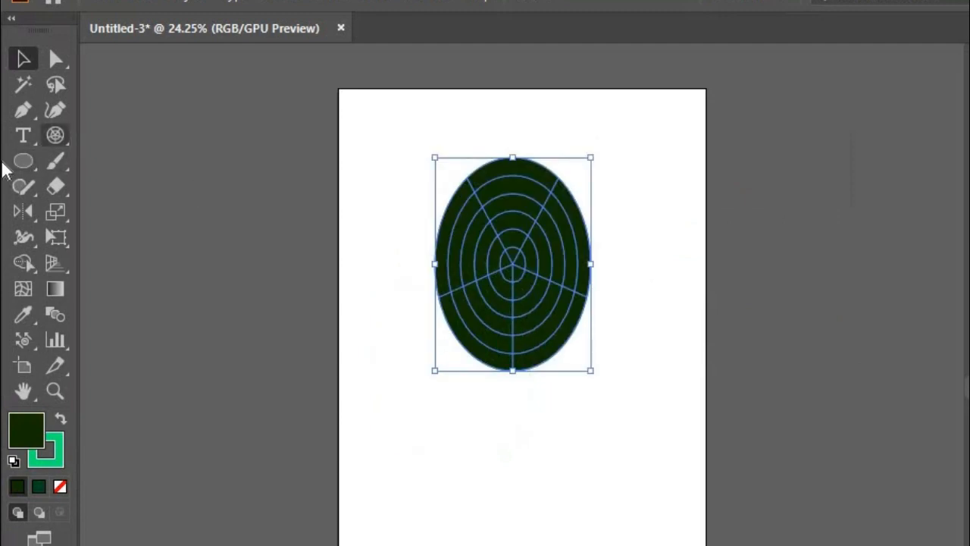
pyautogui.click(24, 188)
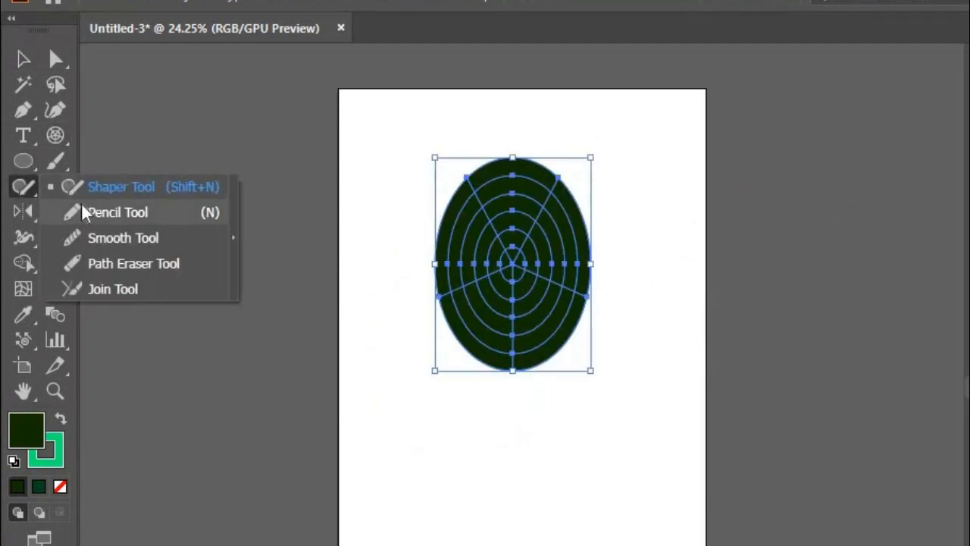
pyautogui.click(112, 189)
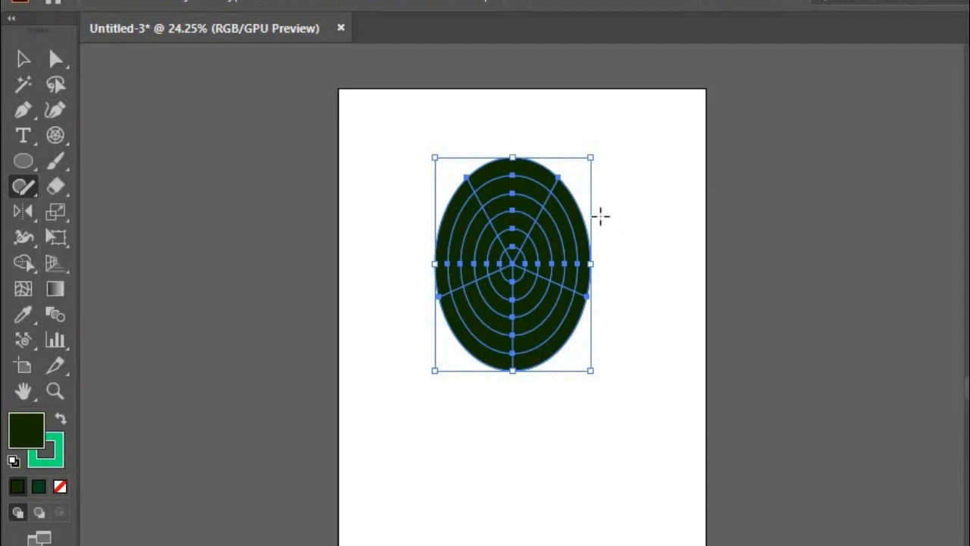
pyautogui.moveTo(422, 183)
pyautogui.mouseDown()
pyautogui.moveTo(520, 253)
pyautogui.moveTo(555, 266)
pyautogui.mouseUp()
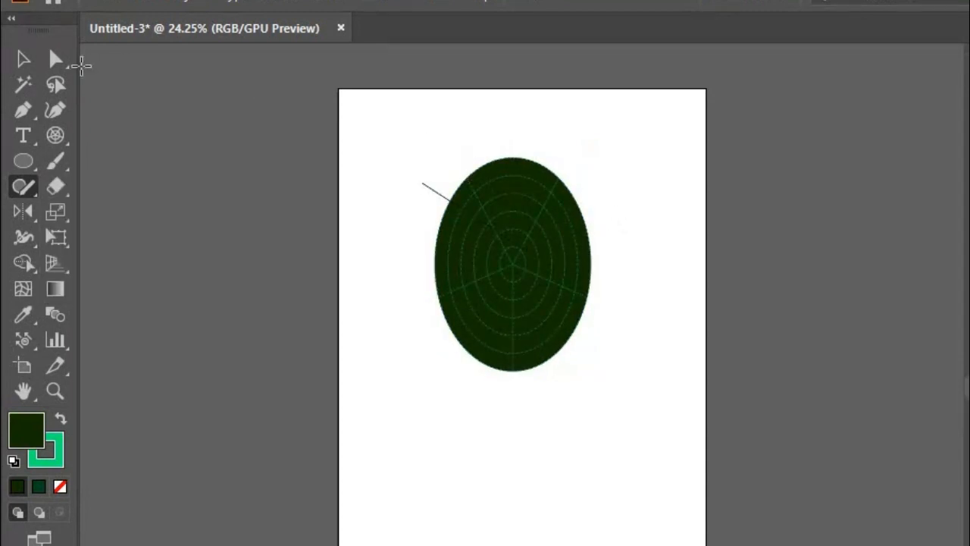
# Delete the diagonal line crossing the polar grid.
pyautogui.click(22, 60)
pyautogui.click(447, 203)
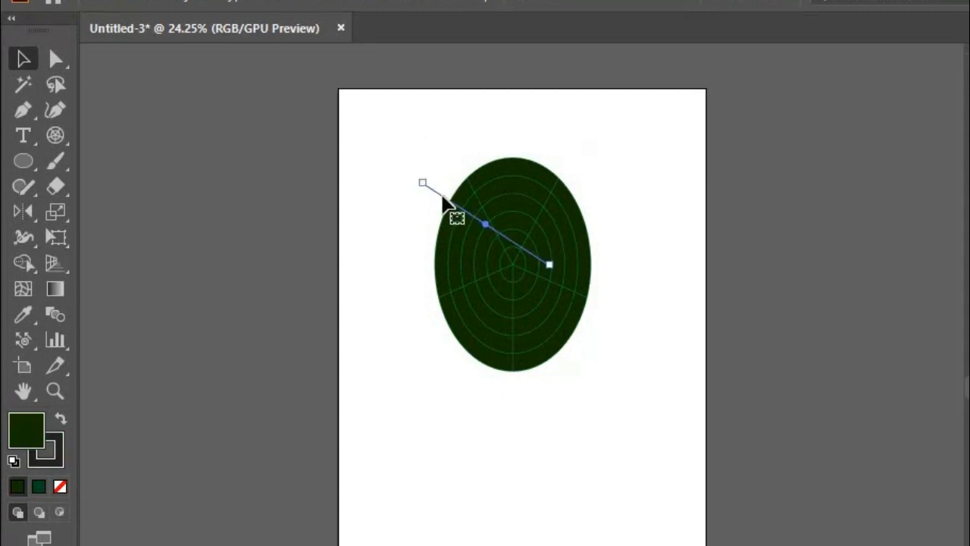
pyautogui.press('Delete')
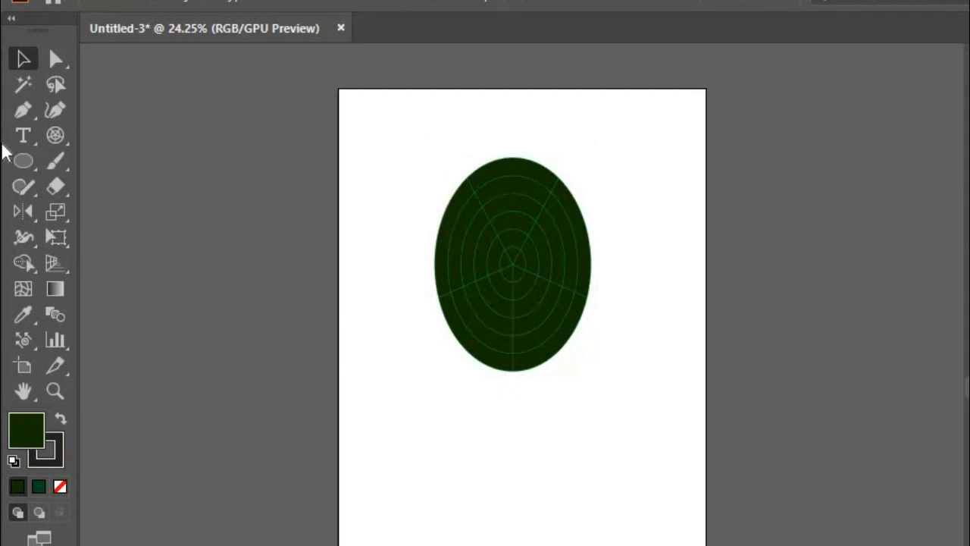
# Try to smooth the polar grid from its outer edge across the rings with the Smooth tool.
pyautogui.moveTo(23, 186)
pyautogui.mouseDown()
pyautogui.moveTo(105, 236)
pyautogui.moveTo(128, 237)
pyautogui.mouseUp()
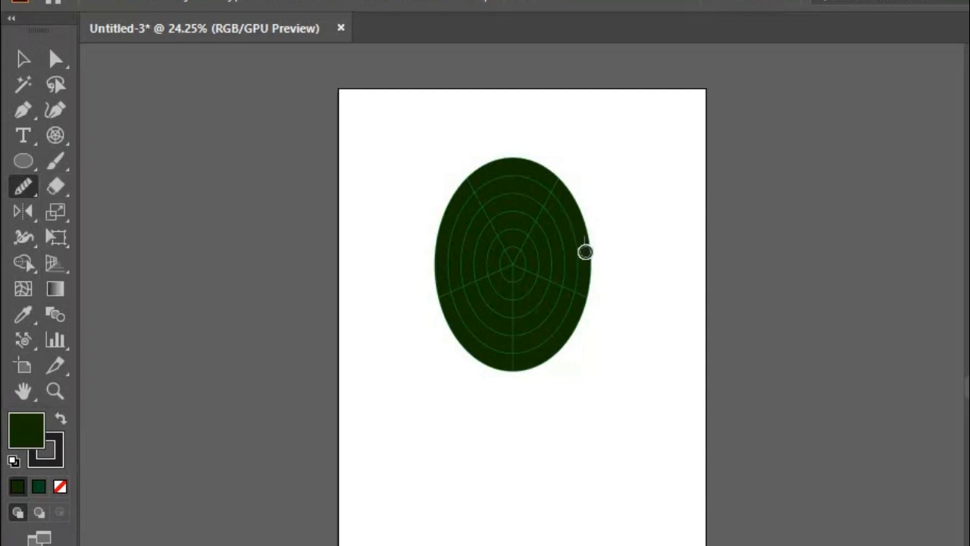
pyautogui.moveTo(587, 265)
pyautogui.mouseDown()
pyautogui.moveTo(590, 310)
pyautogui.moveTo(573, 332)
pyautogui.moveTo(534, 335)
pyautogui.moveTo(487, 290)
pyautogui.moveTo(472, 219)
pyautogui.mouseUp()
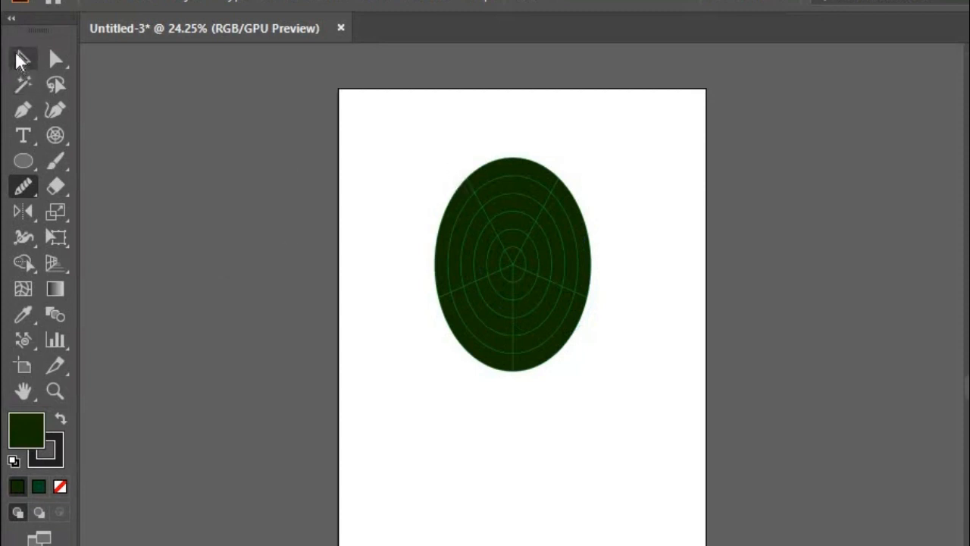
pyautogui.click(21, 60)
# Draw a large ellipse below the polar grid and a smaller ellipse overlapping its right edge.
pyautogui.click(23, 160)
pyautogui.moveTo(400, 369); pyautogui.dragTo(530, 539)
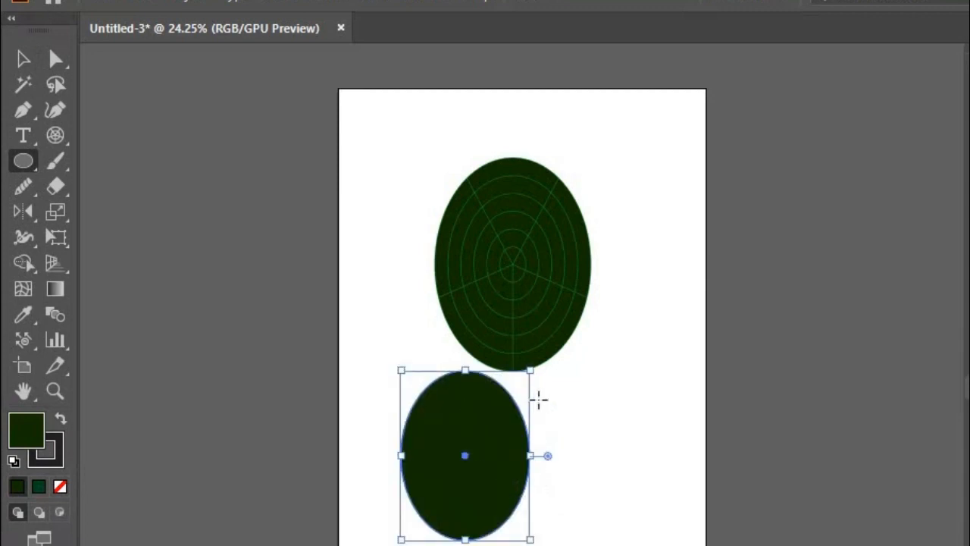
pyautogui.moveTo(561, 391); pyautogui.dragTo(503, 485)
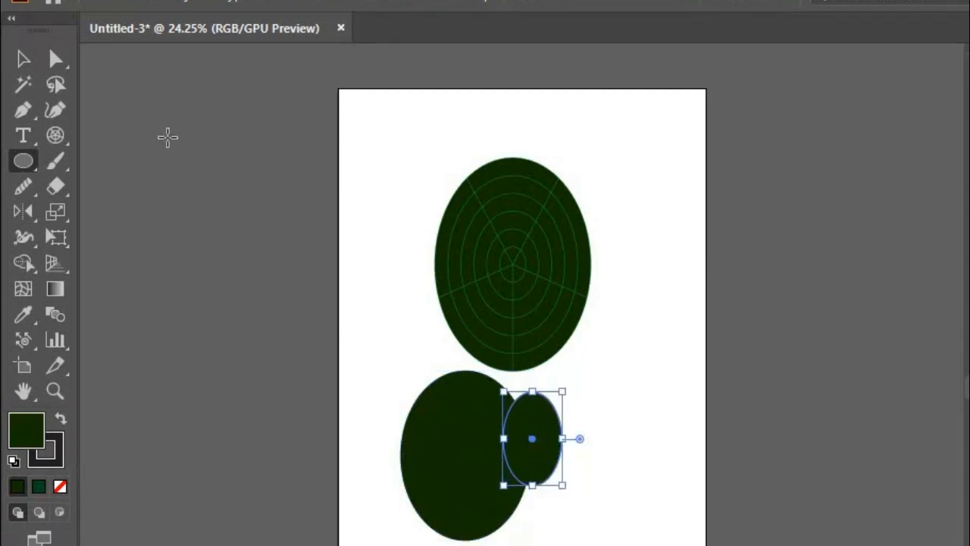
# Smooth the outline of the smaller ellipse with the Smooth tool.
pyautogui.click(29, 187)
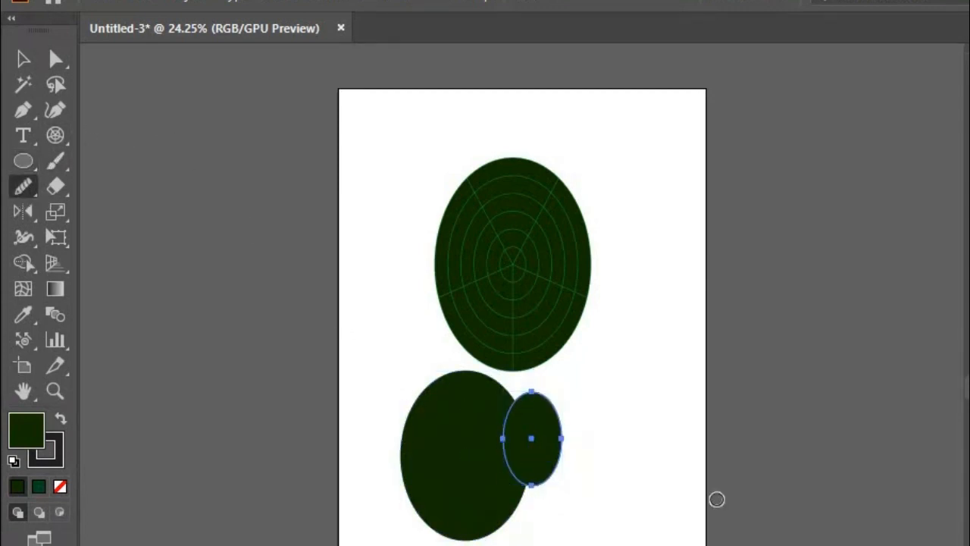
pyautogui.moveTo(541, 456)
pyautogui.mouseDown()
pyautogui.moveTo(484, 495)
pyautogui.moveTo(515, 486)
pyautogui.moveTo(460, 486)
pyautogui.moveTo(492, 413)
pyautogui.mouseUp()
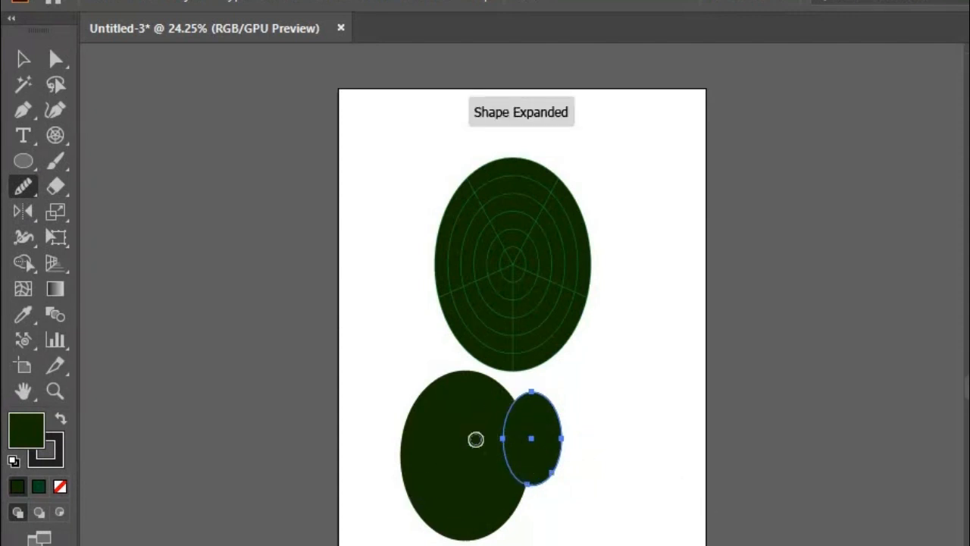
pyautogui.click(17, 61)
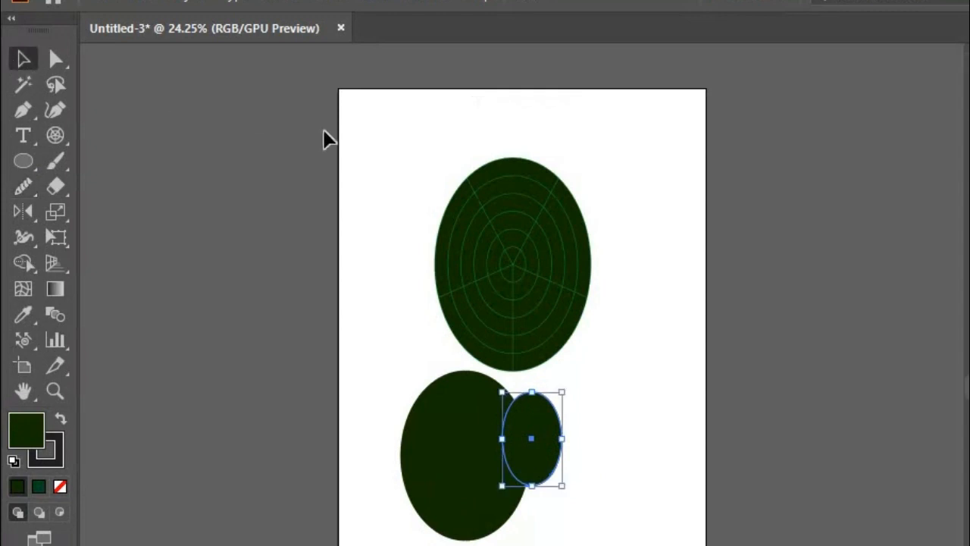
# Delete the polar grid and both ellipses, and draw one tall ellipse in the middle of the artboard.
pyautogui.moveTo(332, 150); pyautogui.dragTo(547, 479)
pyautogui.press('Delete')
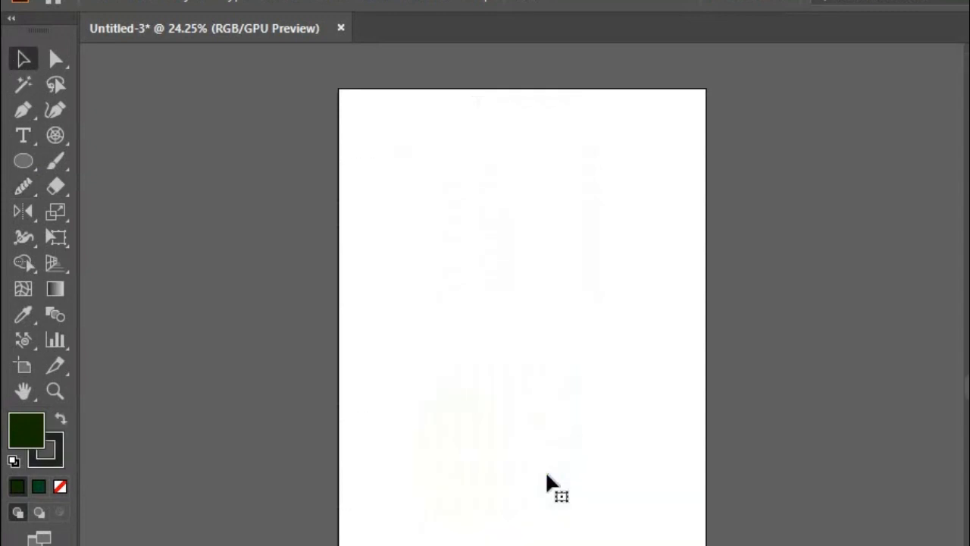
pyautogui.click(22, 162)
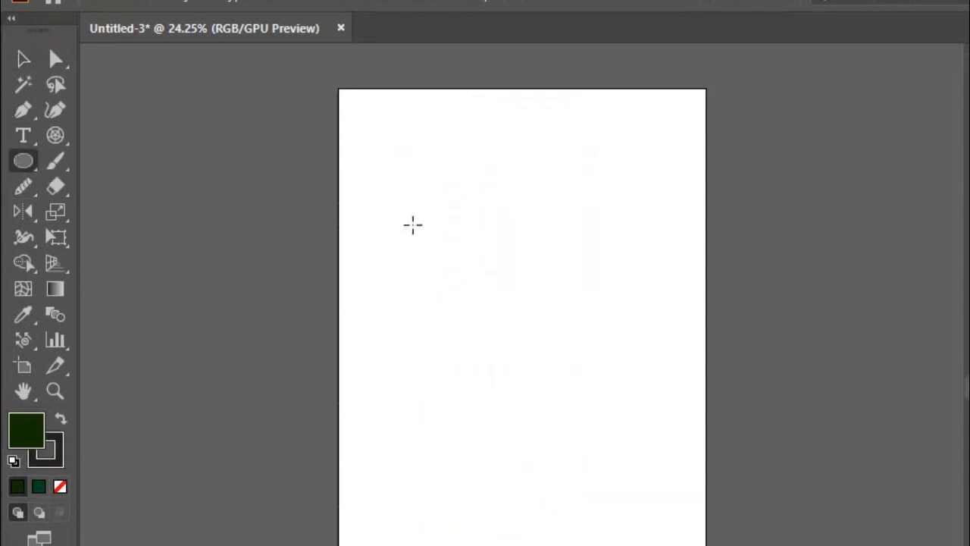
pyautogui.moveTo(411, 223); pyautogui.dragTo(566, 453)
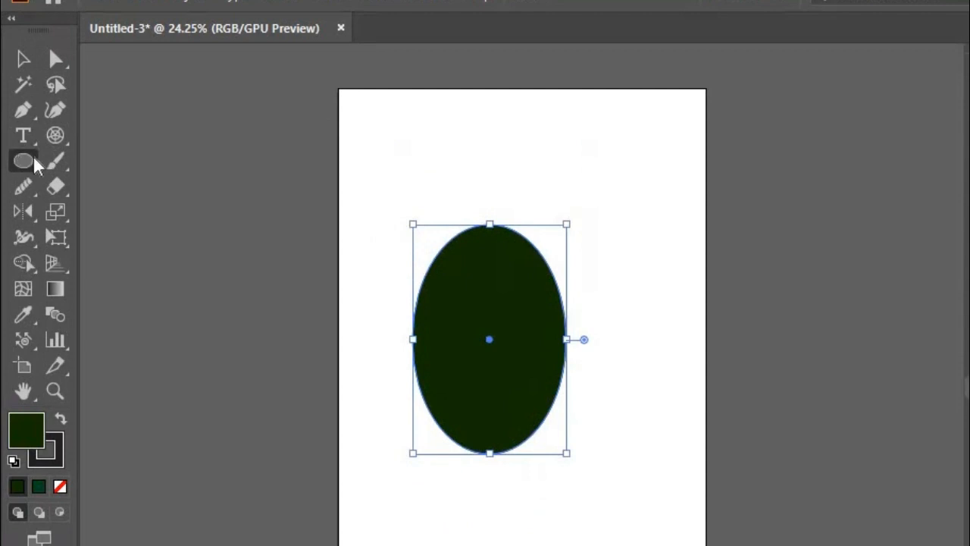
pyautogui.click(25, 164)
pyautogui.click(22, 186)
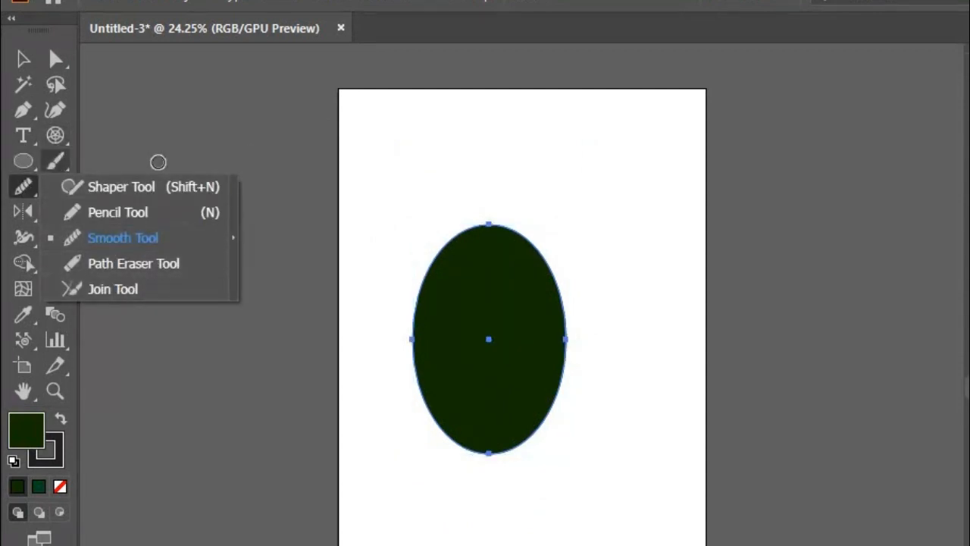
pyautogui.click(23, 60)
# Erase a thin, slightly rising strip across the upper part of the ellipse to split it in two with the Eraser tool.
pyautogui.click(57, 185)
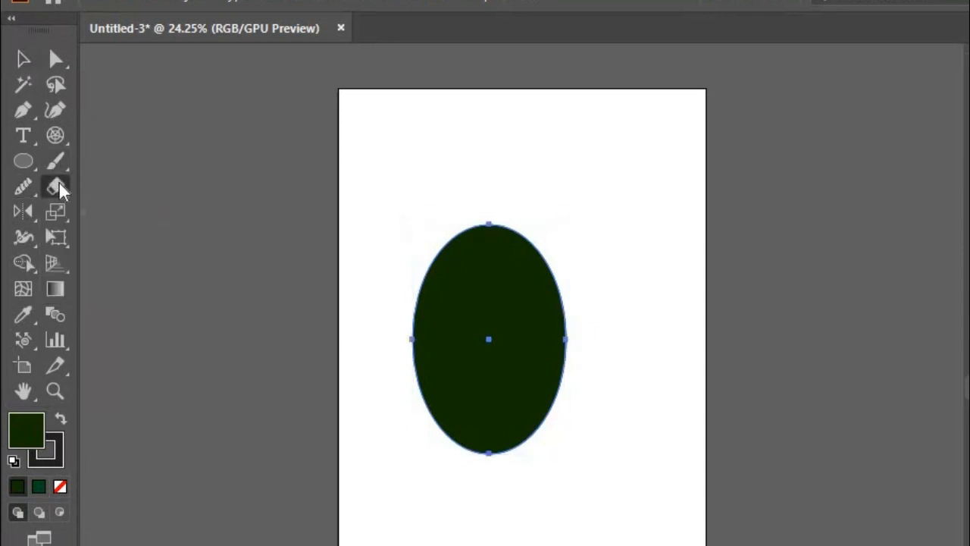
pyautogui.click(152, 188)
pyautogui.moveTo(417, 290)
pyautogui.mouseDown()
pyautogui.moveTo(536, 270)
pyautogui.moveTo(552, 256)
pyautogui.mouseUp()
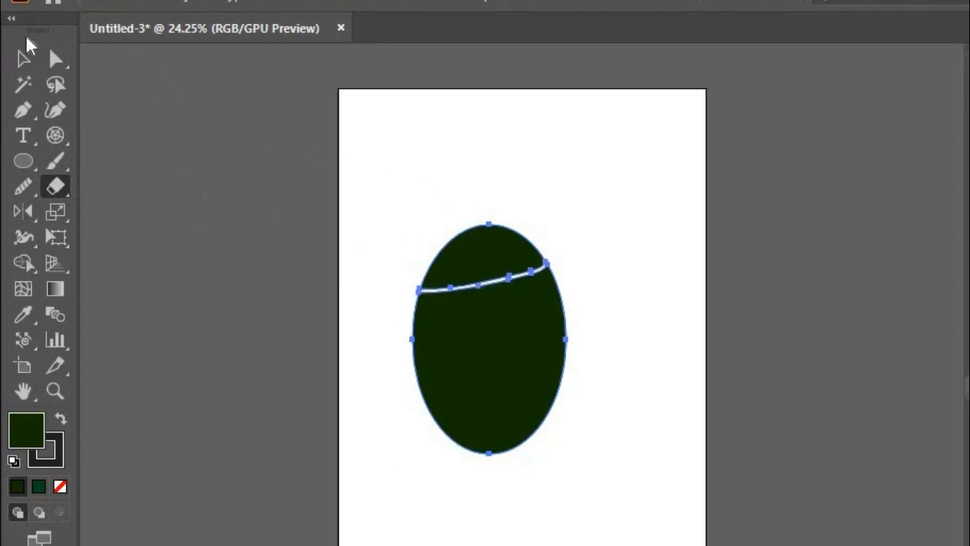
# Move the ellipse's cut-off top piece up away from the body and place it back against the cut.
pyautogui.click(22, 62)
pyautogui.click(372, 147)
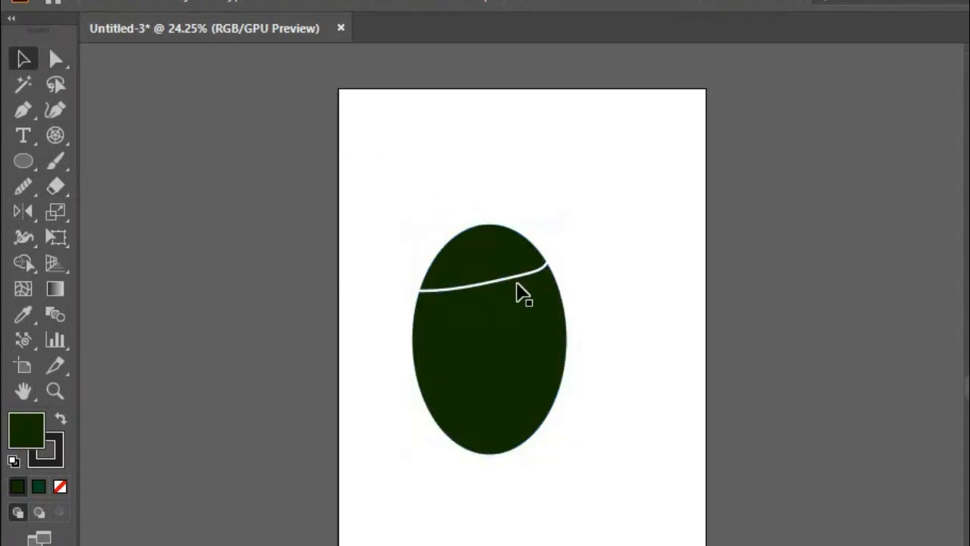
pyautogui.moveTo(509, 278); pyautogui.dragTo(499, 232)
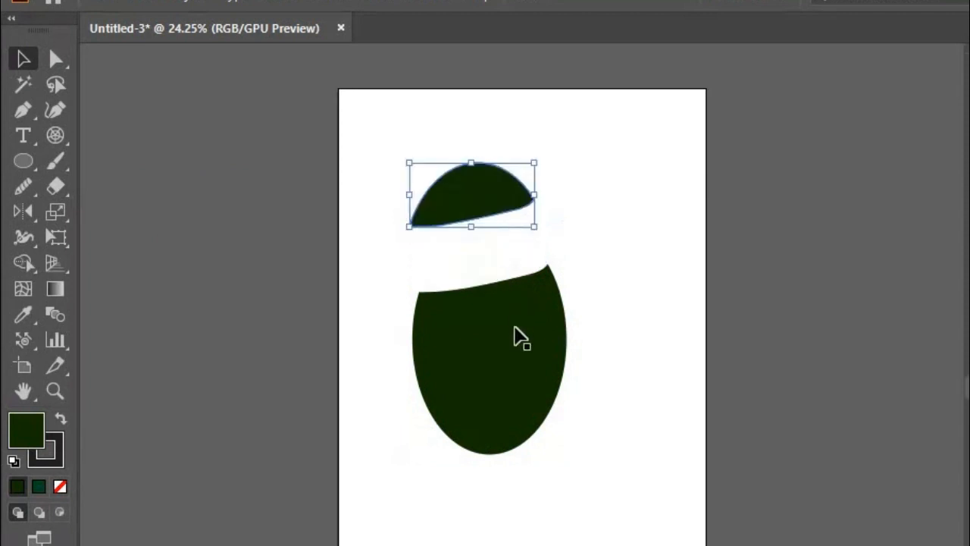
pyautogui.moveTo(485, 183); pyautogui.dragTo(495, 241)
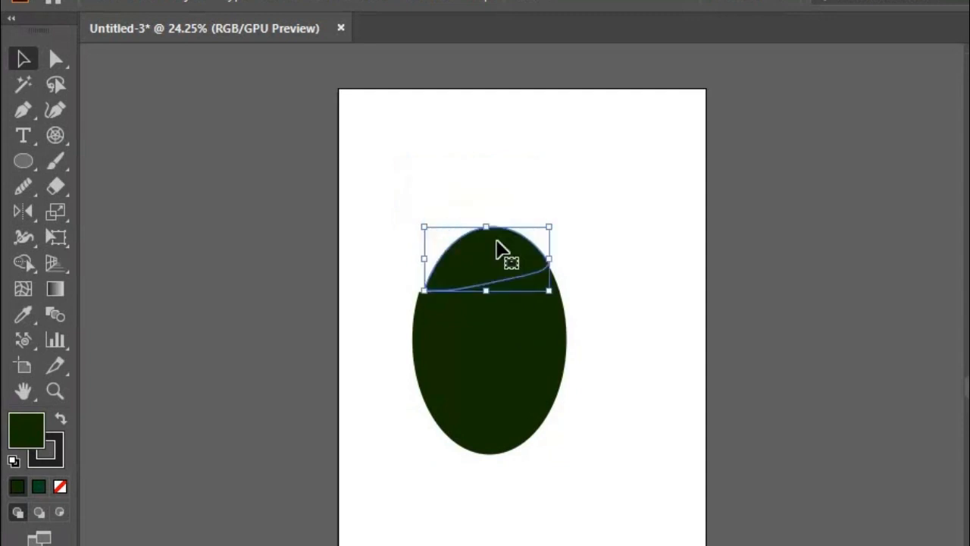
# Try to cut the ellipse's lower piece near its left edge with the Scissors tool and dismiss the alert.
pyautogui.click(52, 188)
pyautogui.moveTo(51, 189)
pyautogui.mouseDown()
pyautogui.moveTo(144, 214)
pyautogui.moveTo(210, 214)
pyautogui.mouseUp()
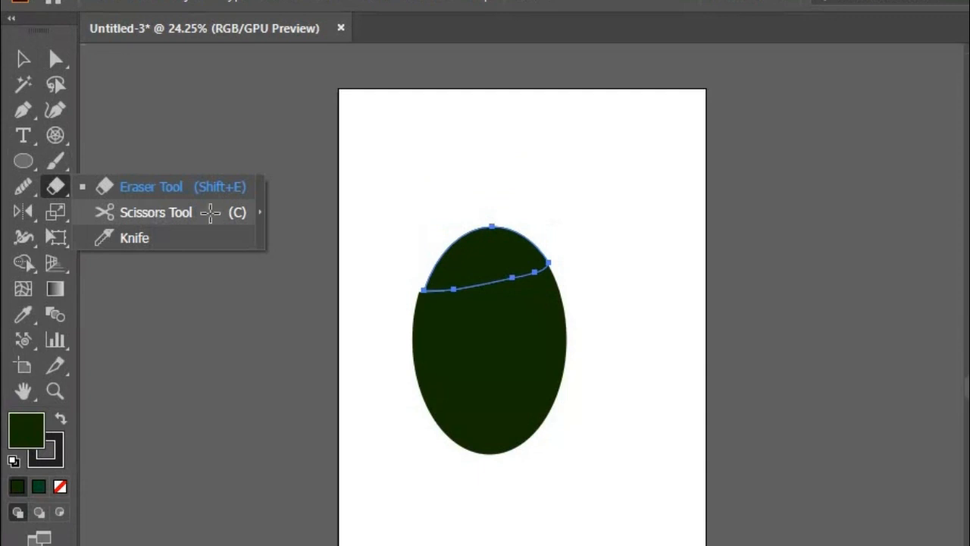
pyautogui.click(425, 319)
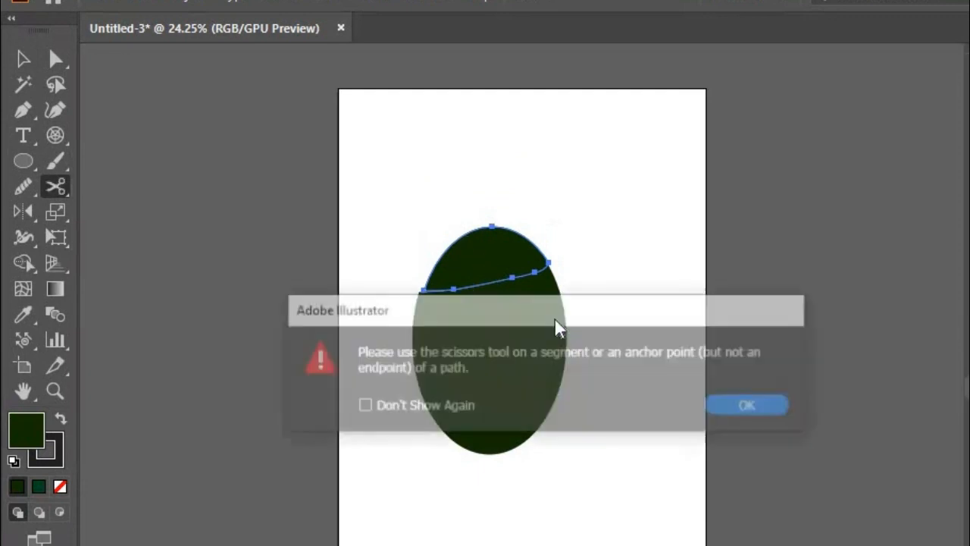
pyautogui.click(768, 404)
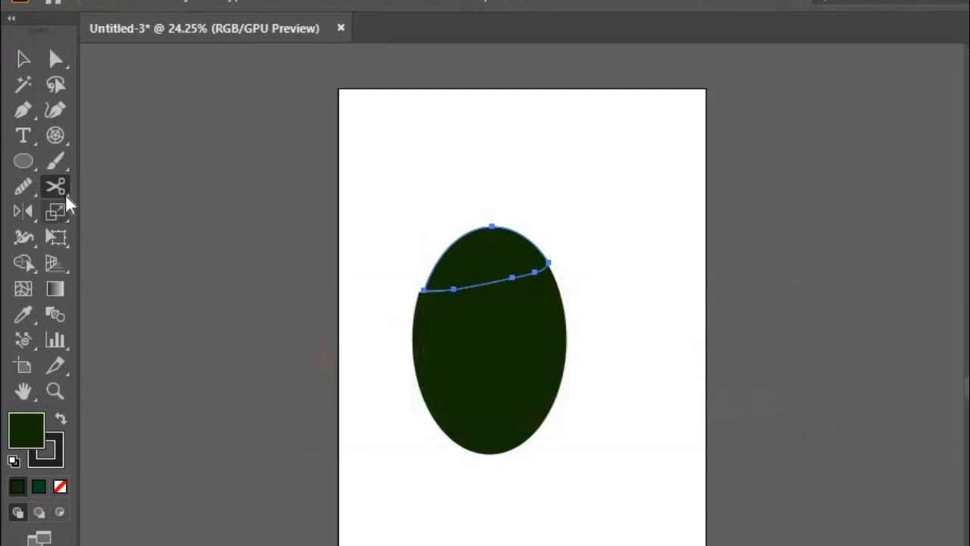
# Try to slice horizontally across the ellipse's lower piece twice with the Knife tool.
pyautogui.moveTo(66, 194); pyautogui.dragTo(126, 238)
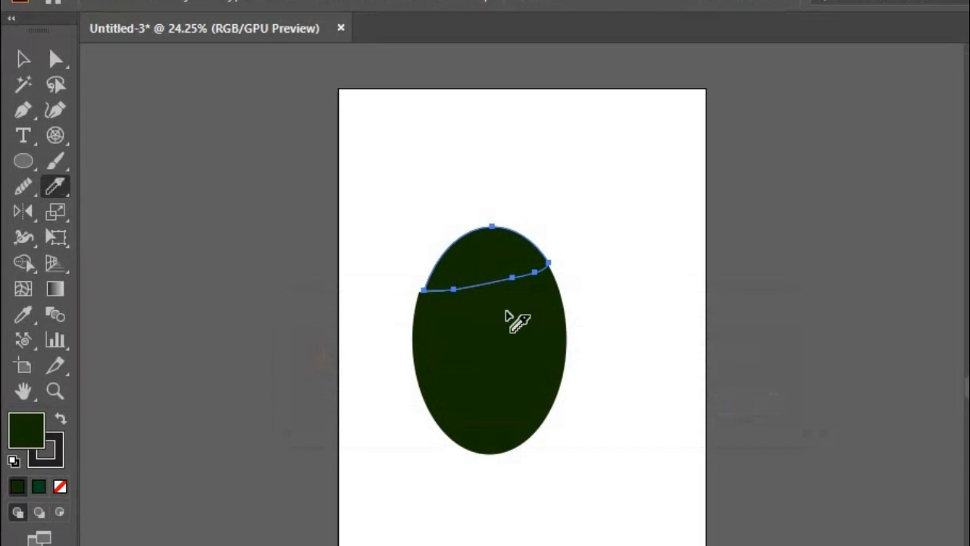
pyautogui.moveTo(409, 316)
pyautogui.mouseDown()
pyautogui.moveTo(558, 308)
pyautogui.moveTo(566, 297)
pyautogui.mouseUp()
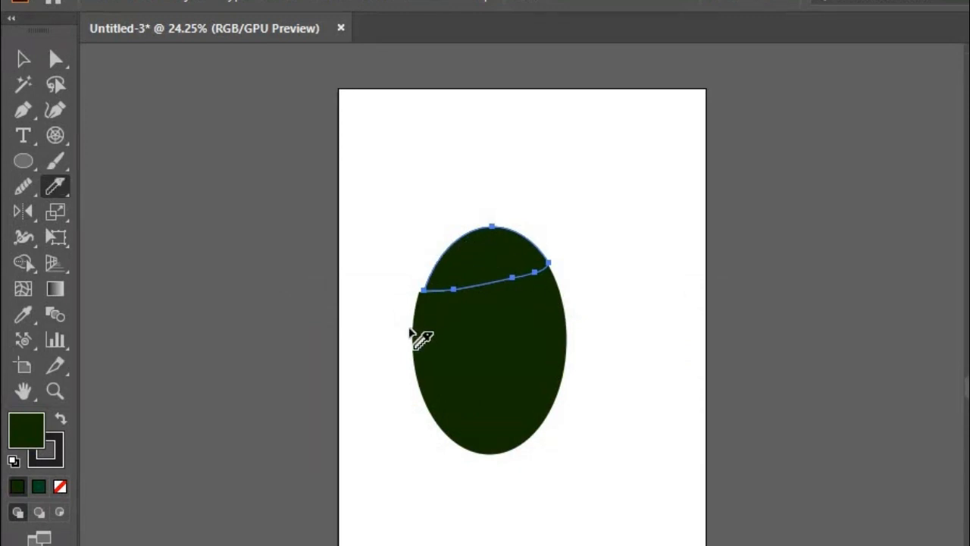
pyautogui.moveTo(413, 326); pyautogui.dragTo(571, 325)
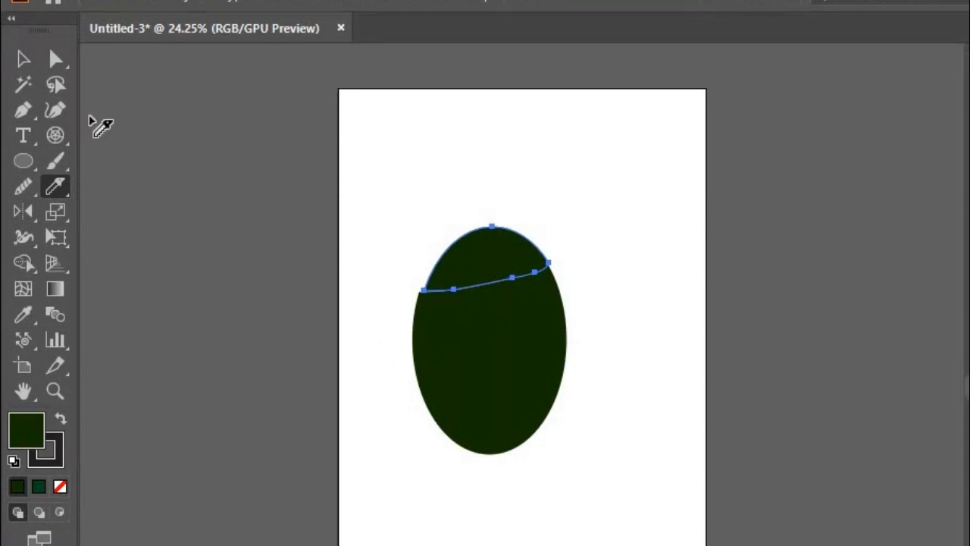
# Select both ellipse pieces and shrink them together into a narrow vertical sliver with the Scale tool.
pyautogui.click(23, 59)
pyautogui.moveTo(330, 210); pyautogui.dragTo(546, 451)
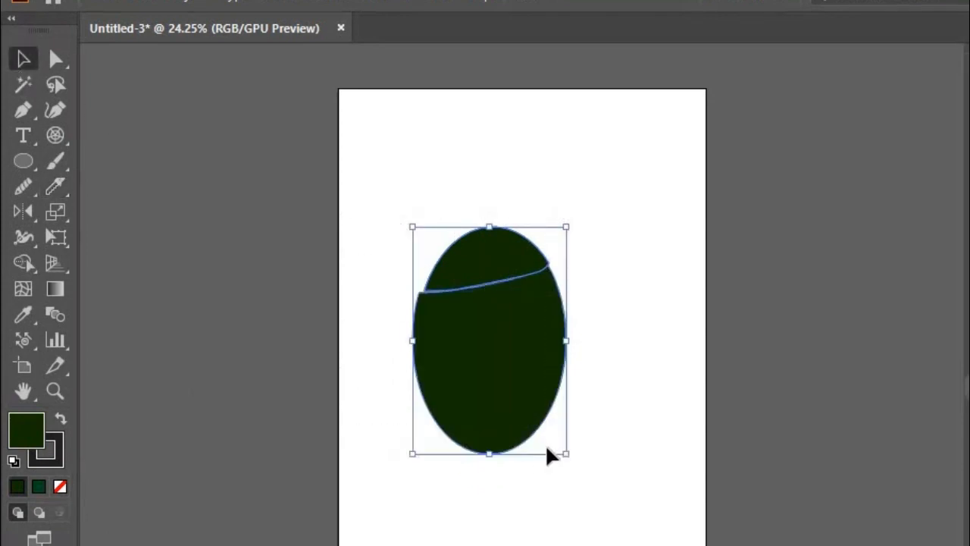
pyautogui.click(30, 240)
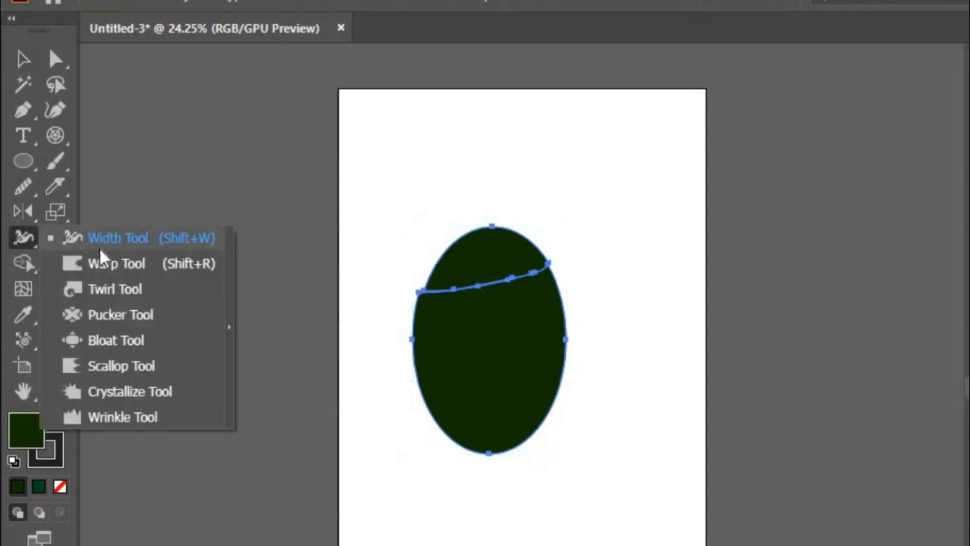
pyautogui.click(162, 180)
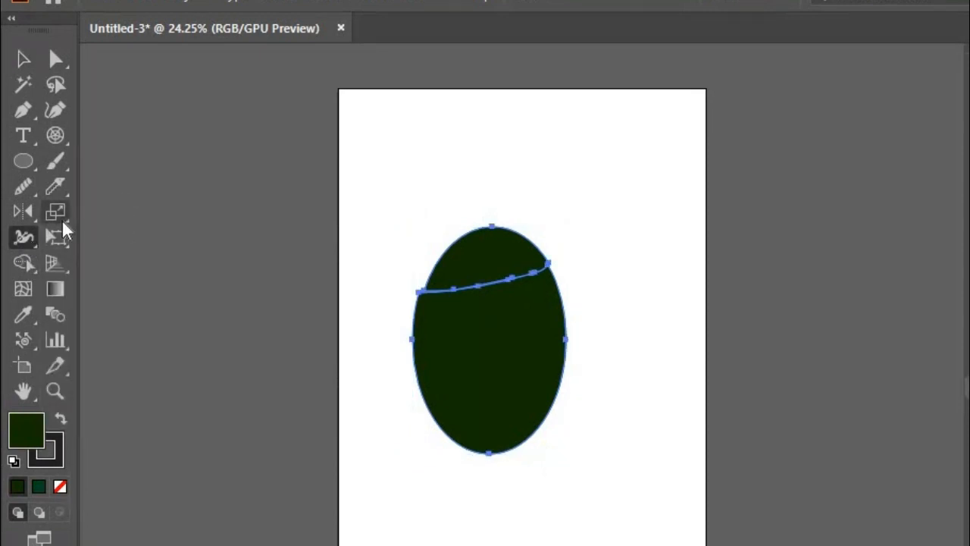
pyautogui.click(60, 218)
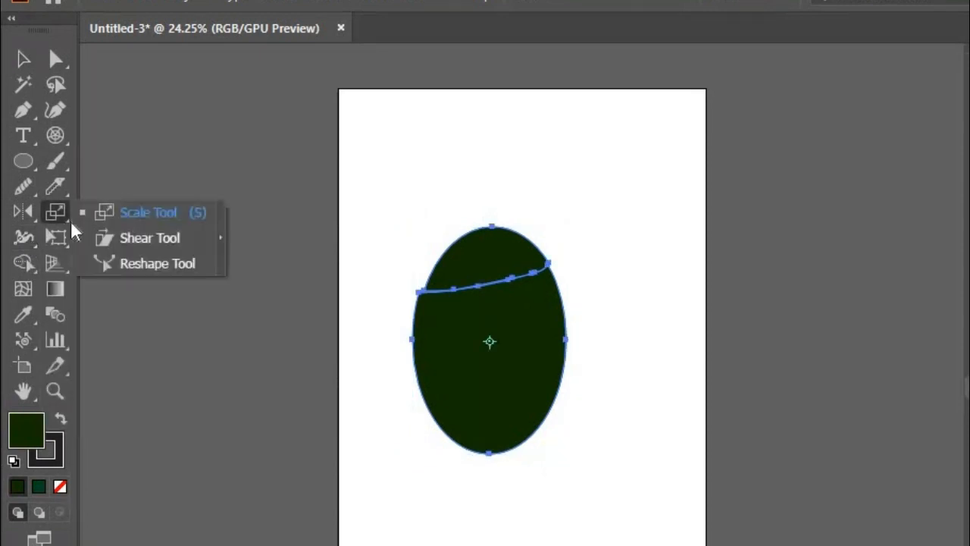
pyautogui.click(138, 214)
pyautogui.moveTo(402, 169); pyautogui.dragTo(477, 285)
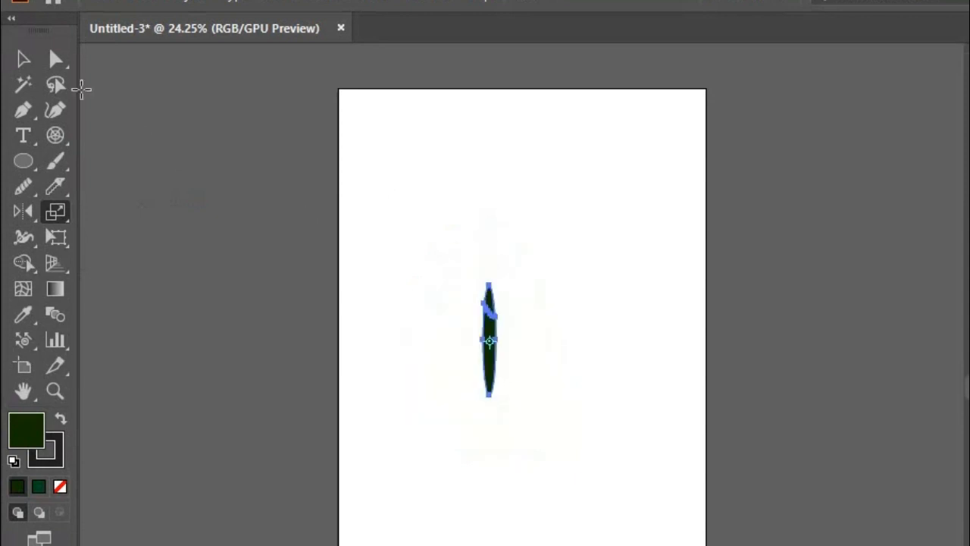
pyautogui.click(24, 62)
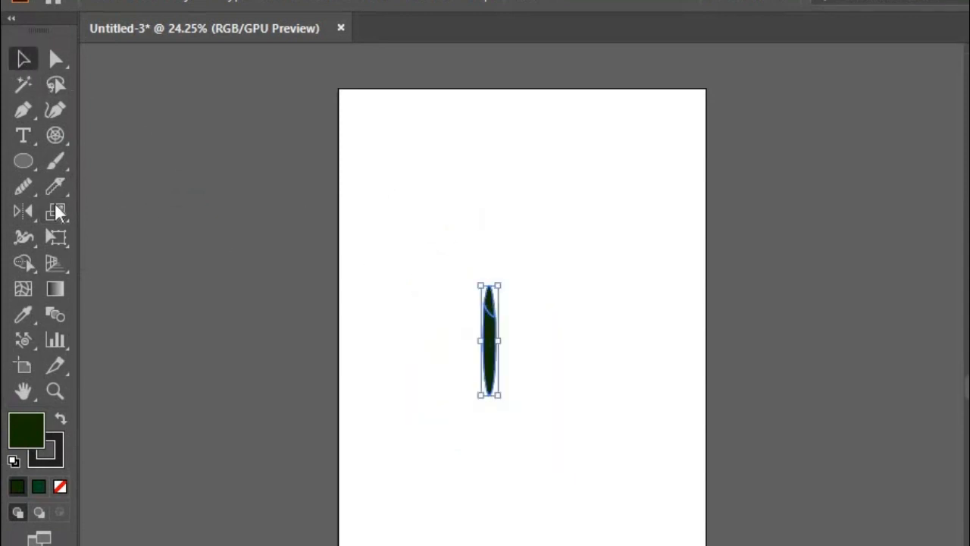
# Shear the selected ellipse sliver into a long thin diagonal with the Shear tool and delete it.
pyautogui.moveTo(59, 213); pyautogui.dragTo(144, 236)
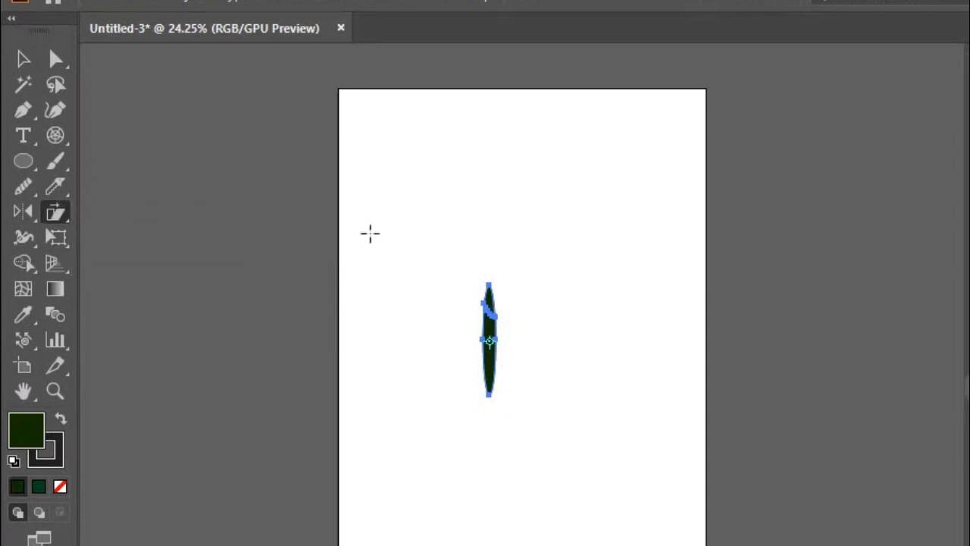
pyautogui.moveTo(370, 234); pyautogui.dragTo(407, 265)
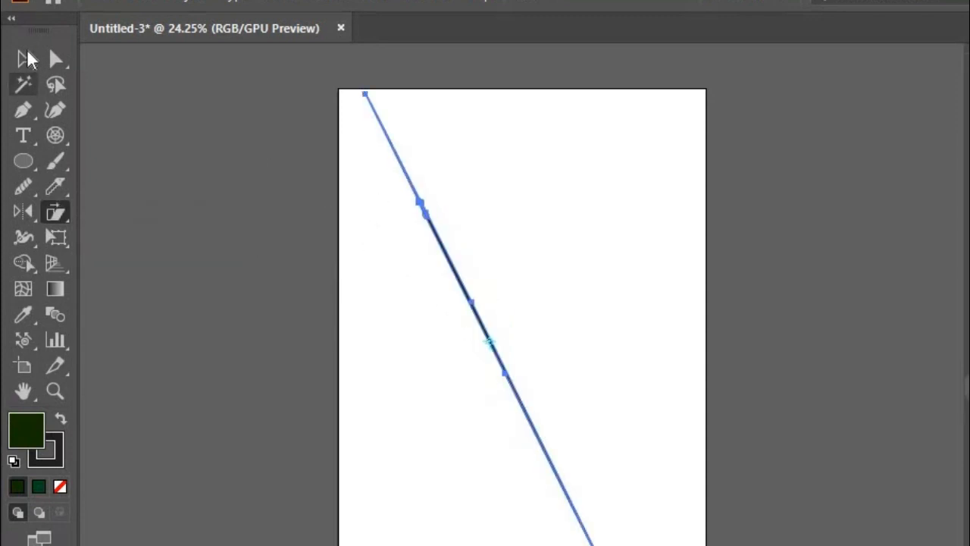
pyautogui.click(25, 59)
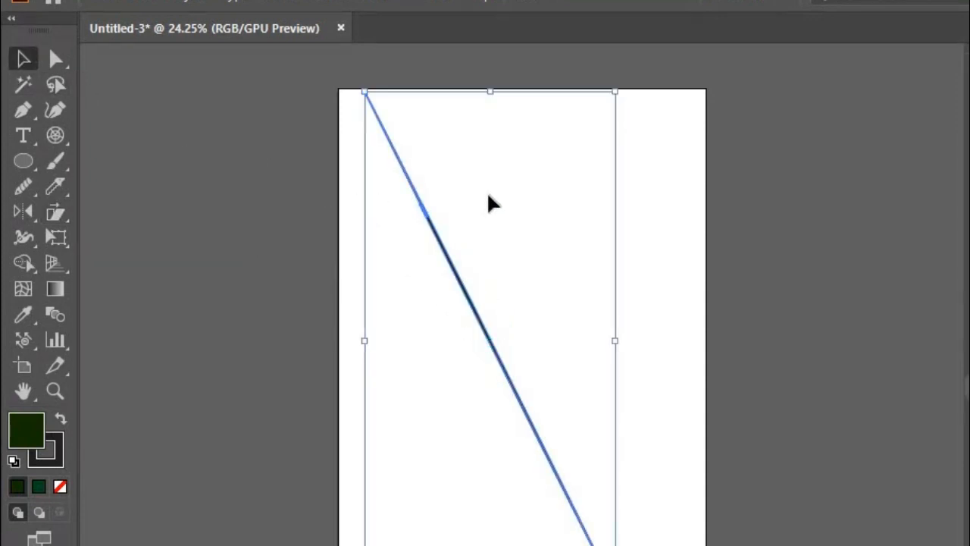
pyautogui.press('Delete')
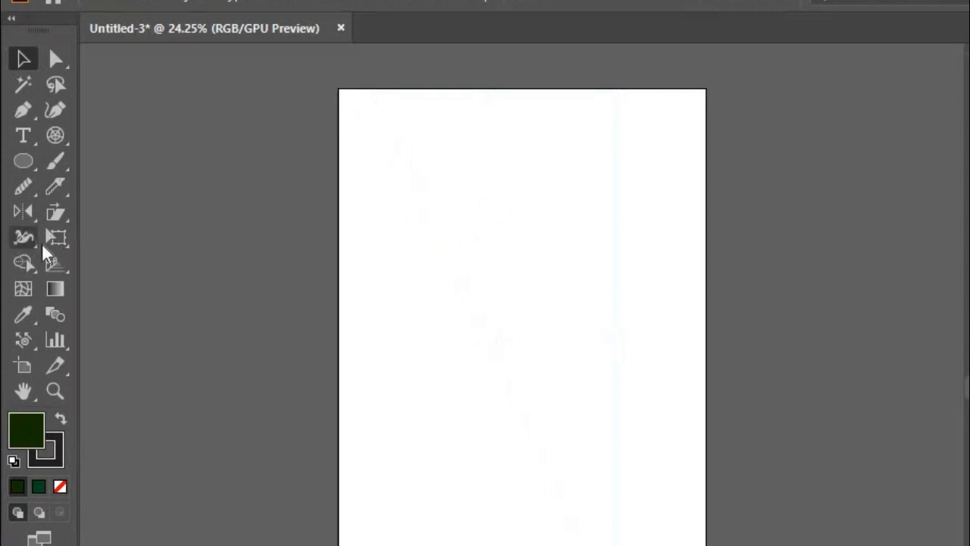
pyautogui.click(71, 244)
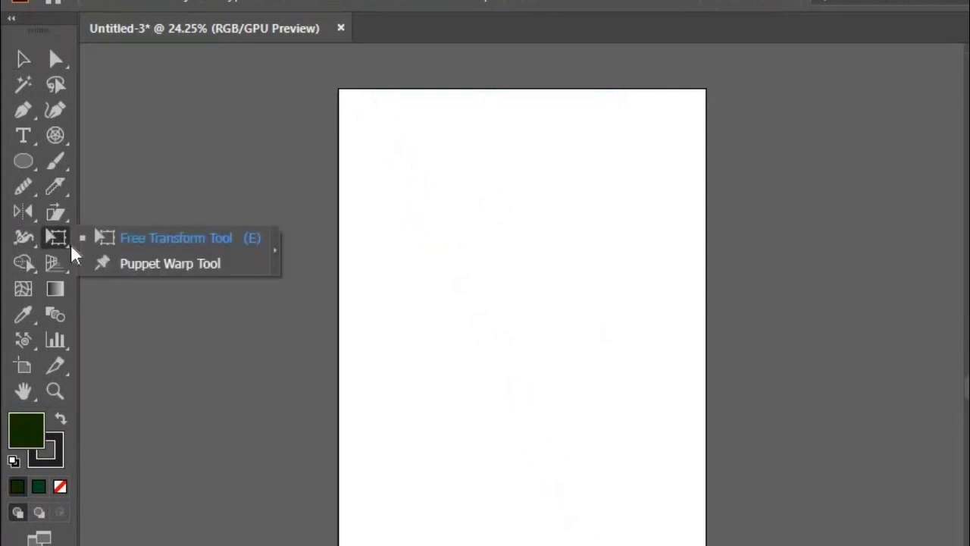
pyautogui.click(55, 216)
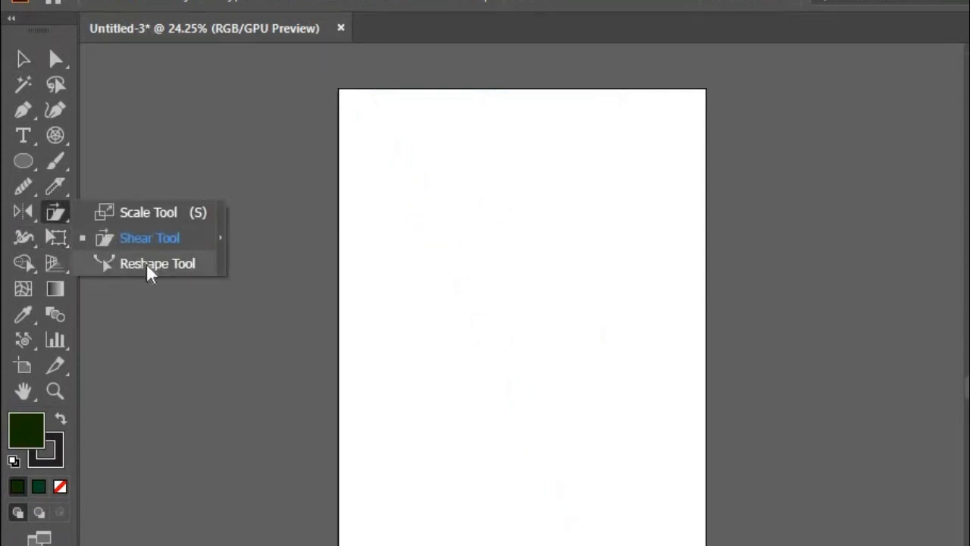
pyautogui.click(160, 211)
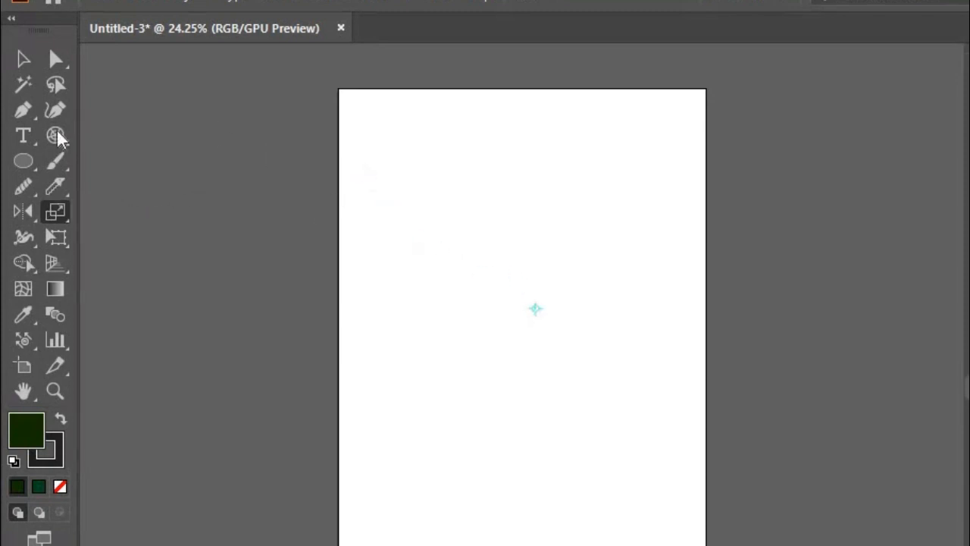
pyautogui.rightClick(54, 217)
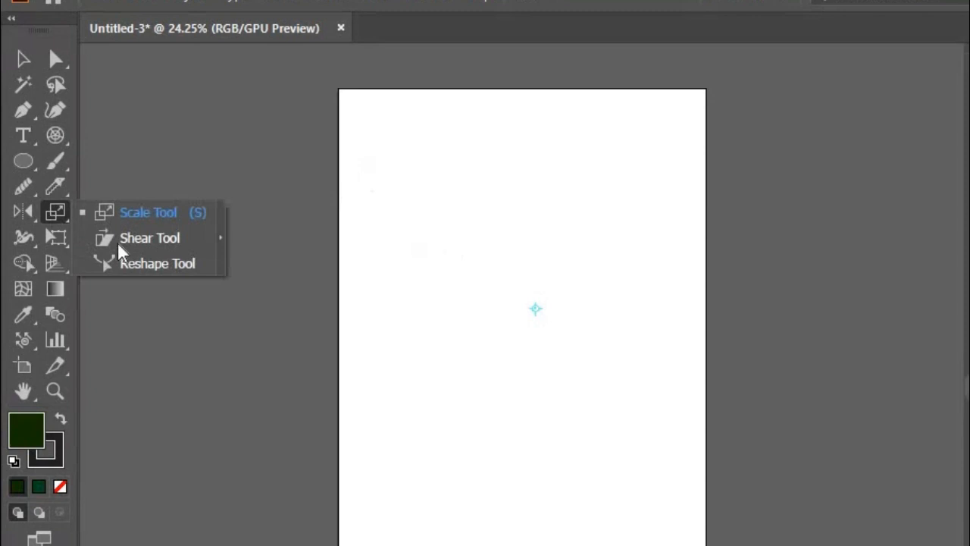
# Draw a tall ellipse in the artboard's upper half and enlarge it with the Scale tool until it extends past the artboard's top edge.
pyautogui.click(25, 162)
pyautogui.moveTo(421, 177); pyautogui.dragTo(511, 320)
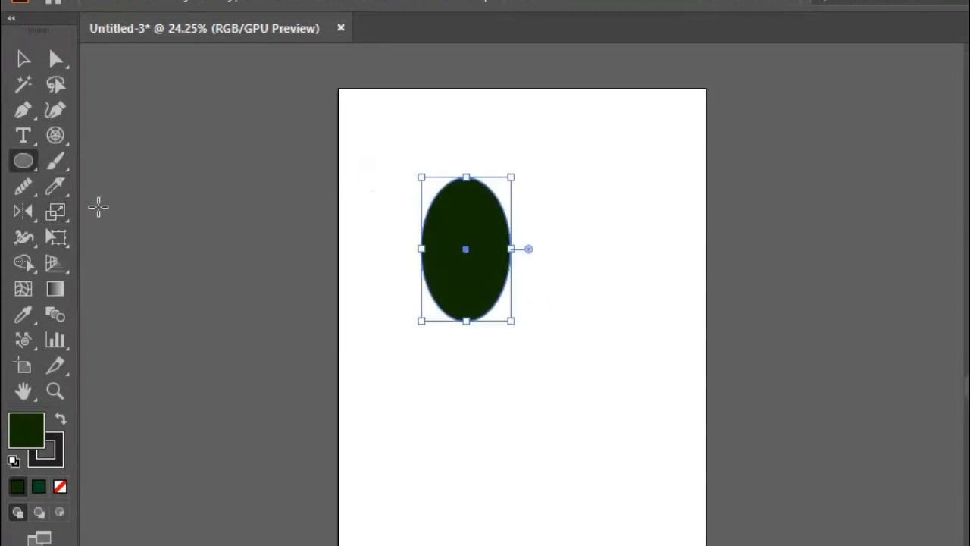
pyautogui.click(67, 213)
pyautogui.rightClick(66, 213)
pyautogui.click(130, 212)
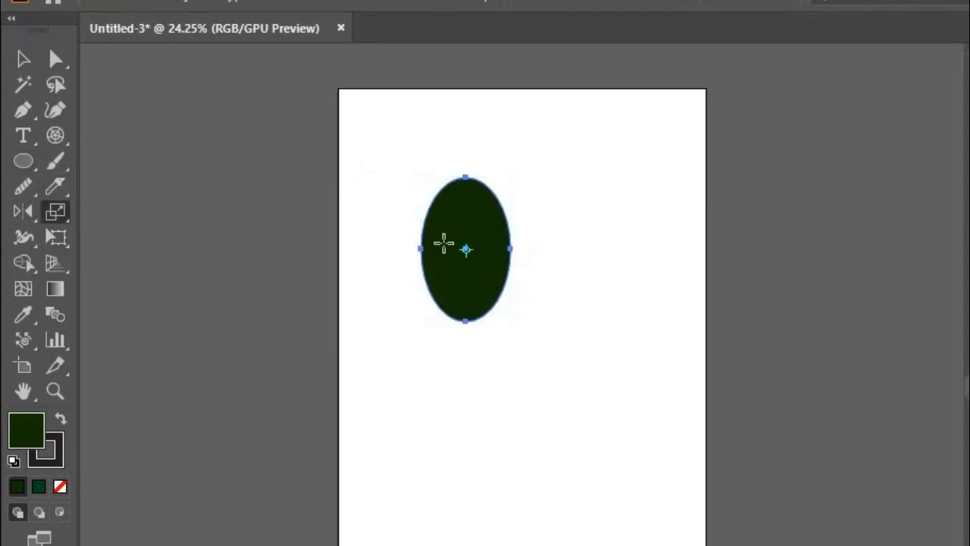
pyautogui.moveTo(456, 271); pyautogui.dragTo(460, 297)
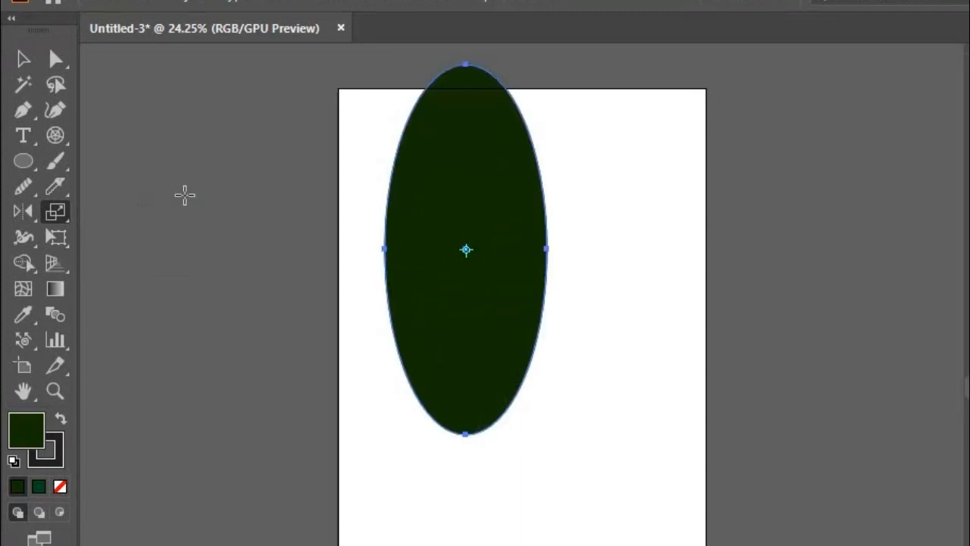
# Shear the enlarged ellipse into a long, steeply slanted band with the Shear tool.
pyautogui.rightClick(56, 214)
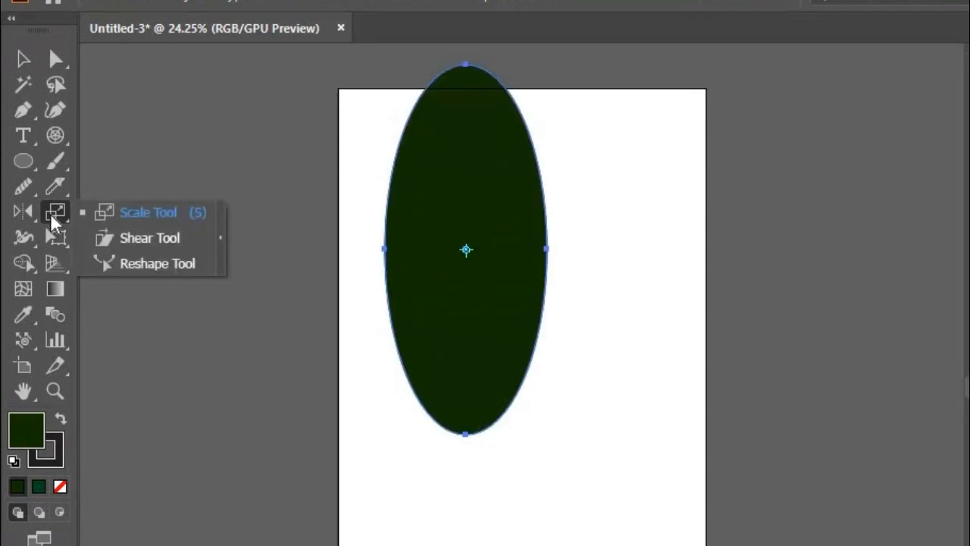
pyautogui.click(151, 238)
pyautogui.moveTo(334, 216); pyautogui.dragTo(311, 229)
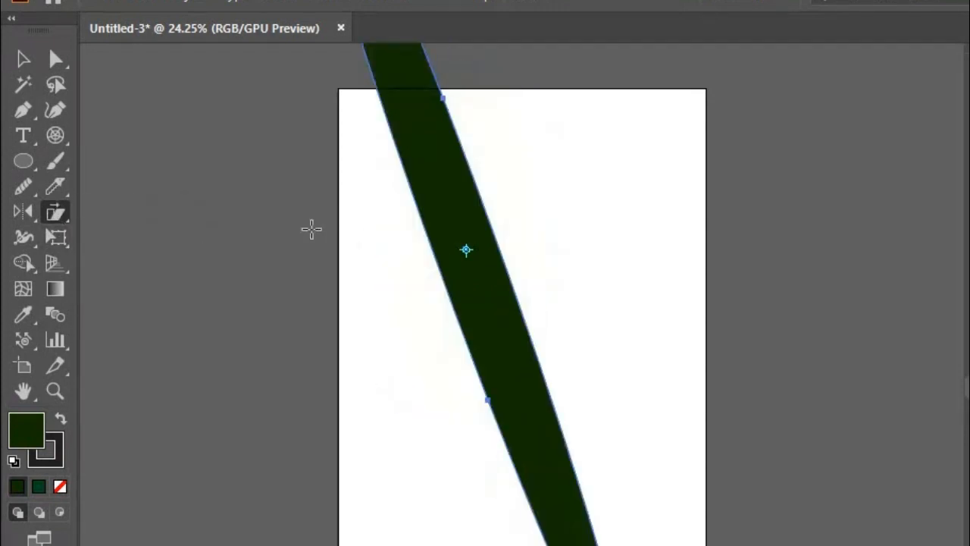
# Try to bend the slanted band with the Reshape tool and delete the band from the artboard.
pyautogui.rightClick(60, 218)
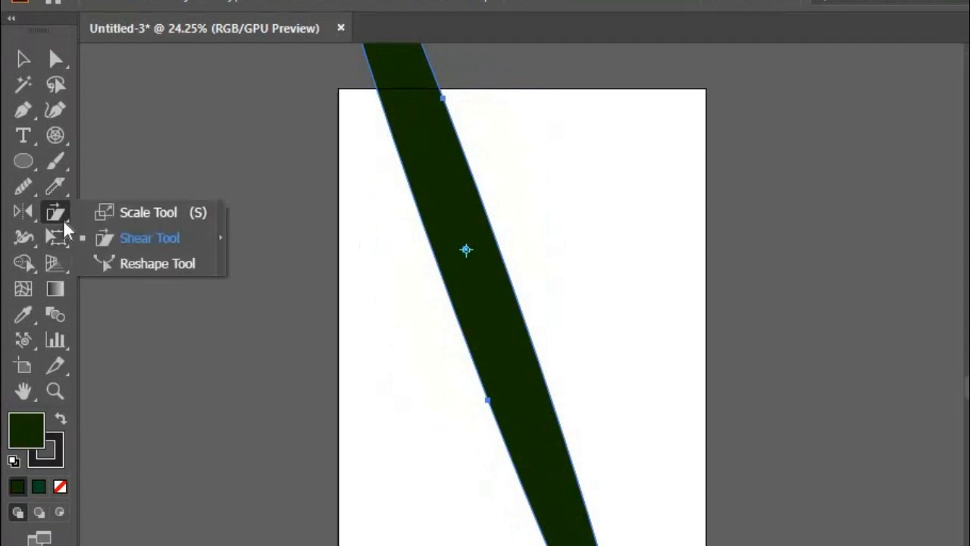
pyautogui.click(165, 259)
pyautogui.moveTo(397, 214); pyautogui.dragTo(453, 263)
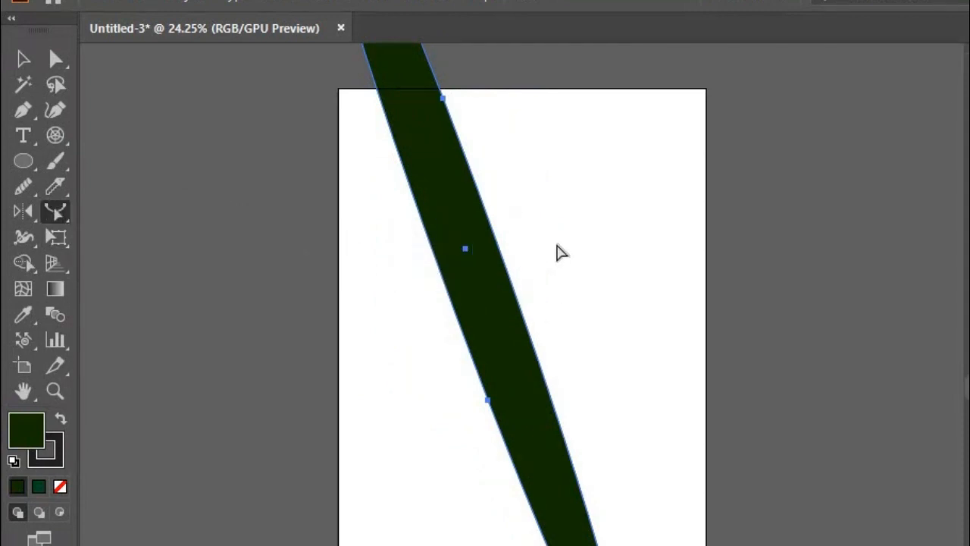
pyautogui.moveTo(541, 455); pyautogui.dragTo(500, 361)
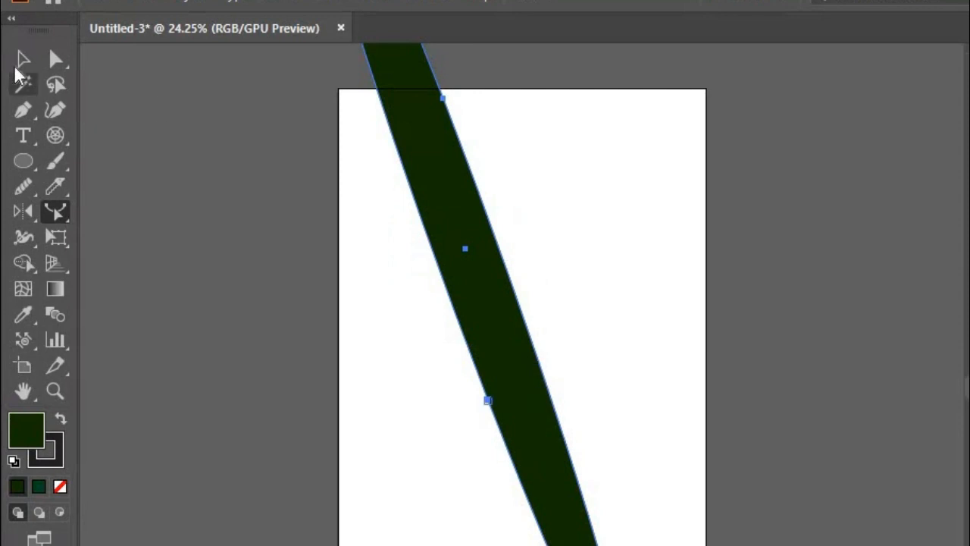
pyautogui.click(23, 59)
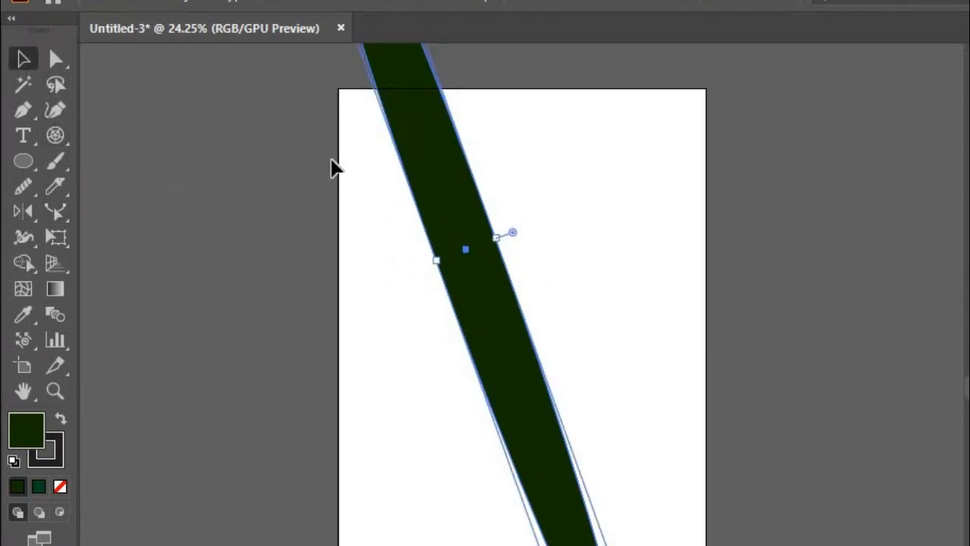
pyautogui.press('Delete')
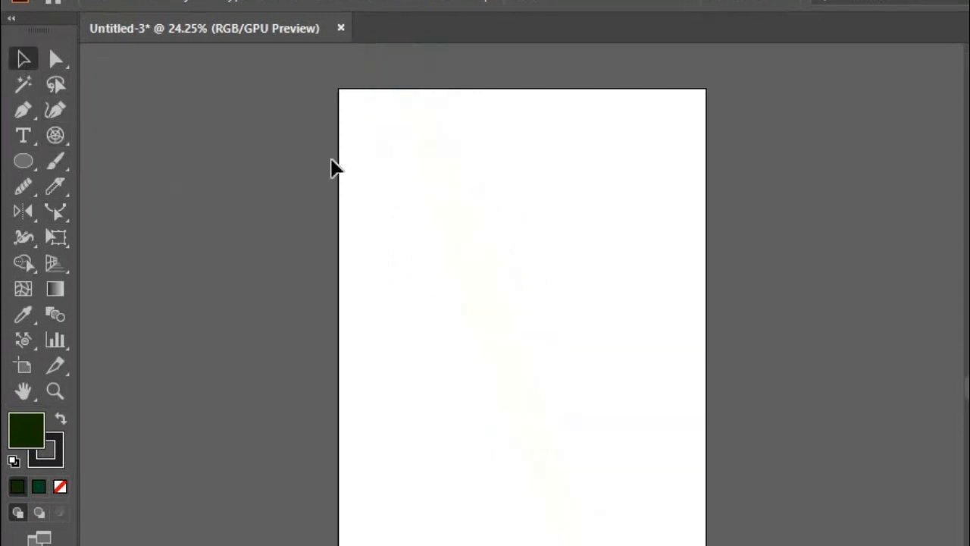
# Draw a large, nearly round ellipse in the upper half of the empty artboard.
pyautogui.click(23, 318)
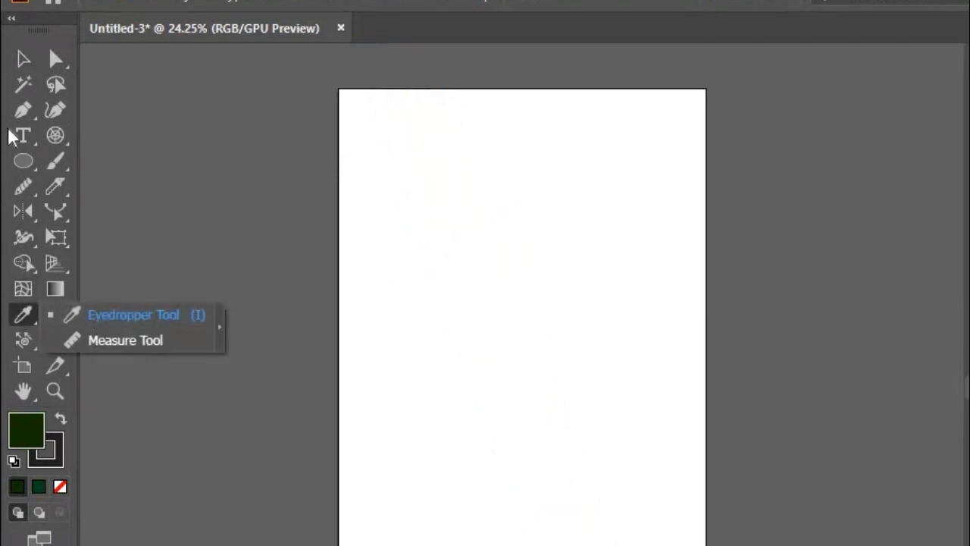
pyautogui.click(20, 157)
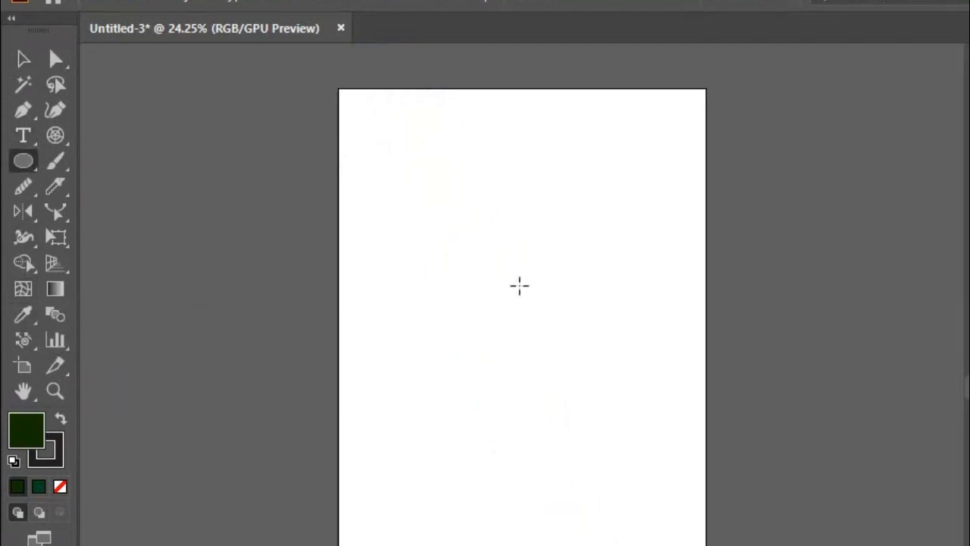
pyautogui.moveTo(387, 177); pyautogui.dragTo(549, 368)
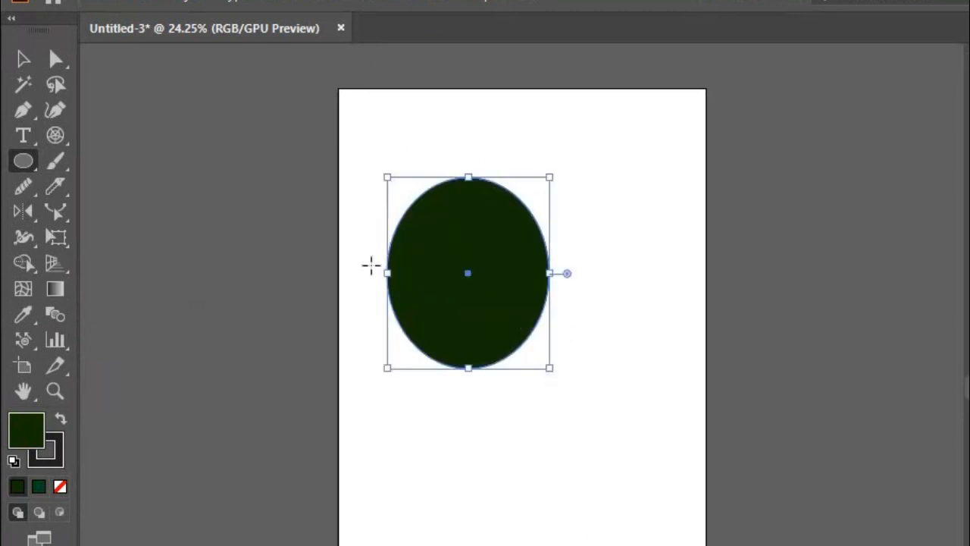
# Draw a wide rectangle below the ellipse with the Rectangle tool.
pyautogui.click(24, 160)
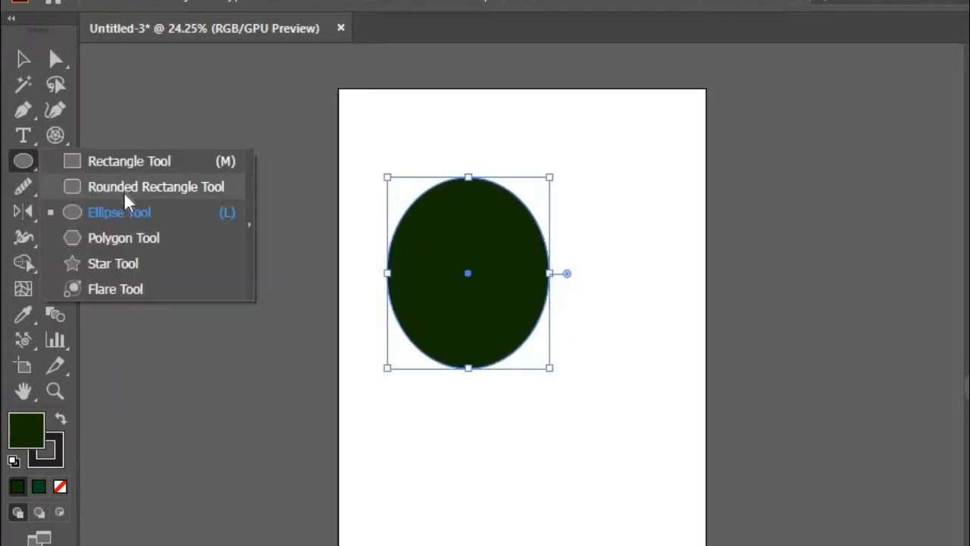
pyautogui.click(136, 163)
pyautogui.moveTo(433, 413); pyautogui.dragTo(626, 517)
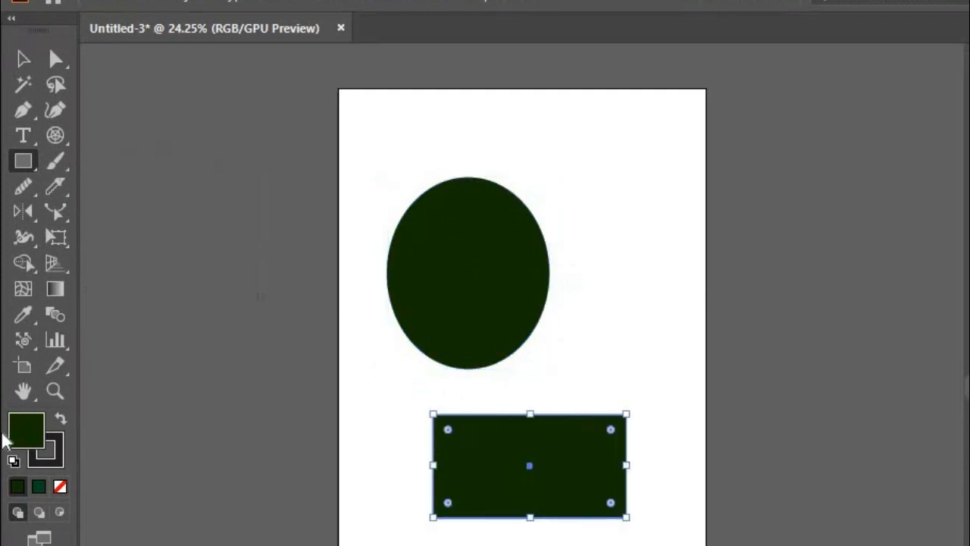
# Remove the rectangle's fill and copy the ellipse's dark green fill onto it with the Eyedropper tool.
pyautogui.click(60, 488)
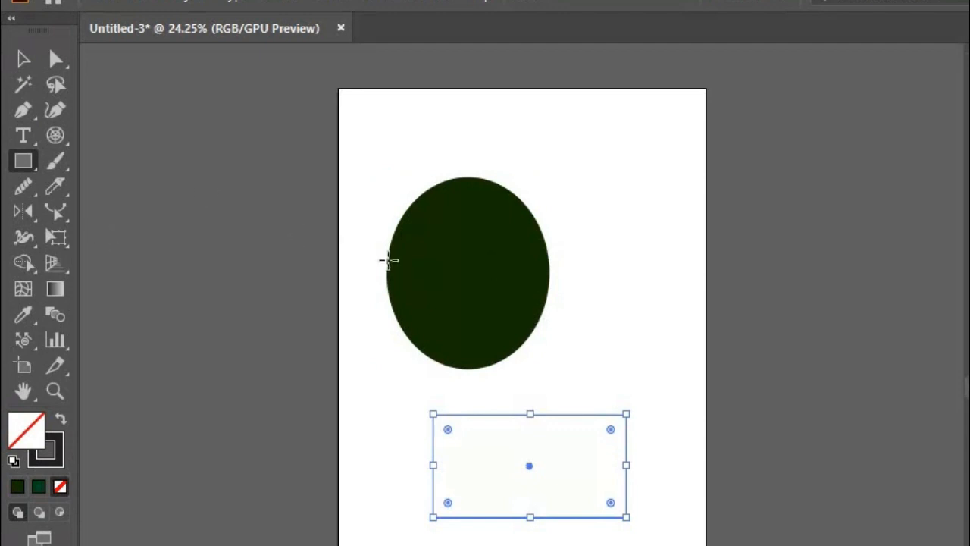
pyautogui.click(29, 314)
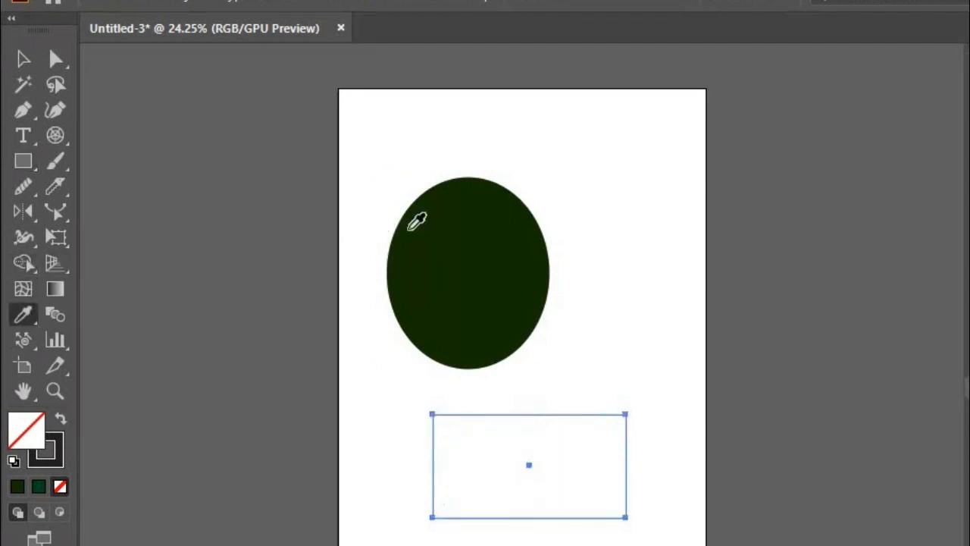
pyautogui.click(437, 261)
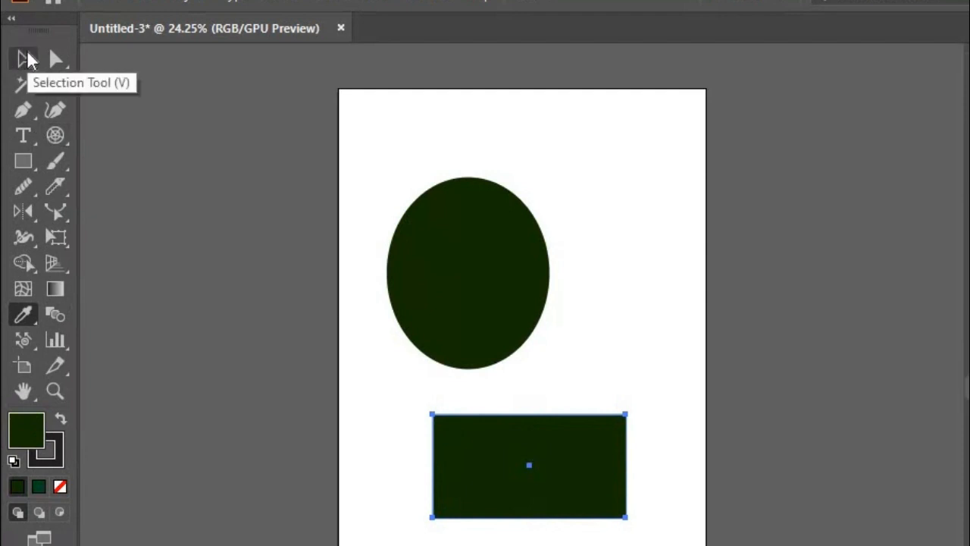
# Sample a point near the ellipse's left edge with the Measure tool and close the measurement read-out.
pyautogui.moveTo(29, 312); pyautogui.dragTo(124, 338)
pyautogui.click(405, 254)
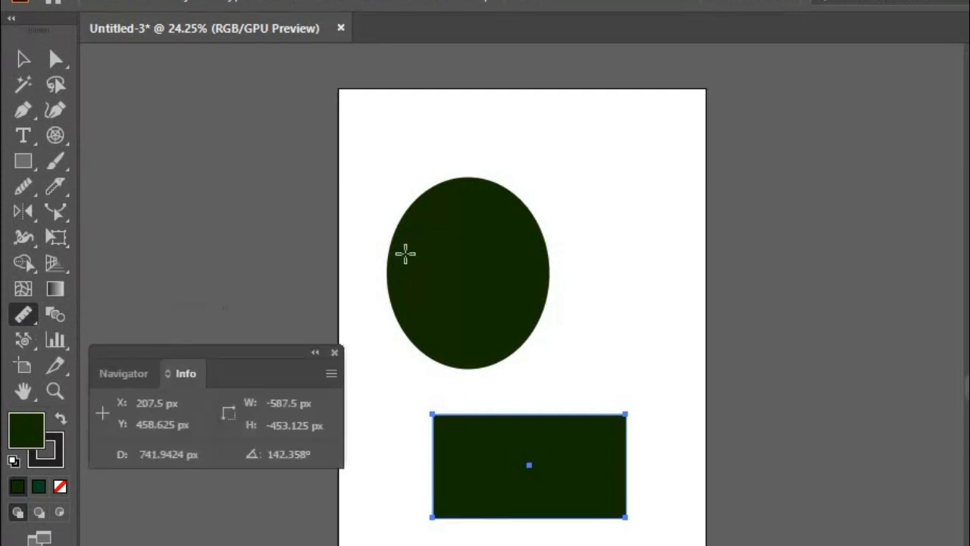
pyautogui.click(335, 352)
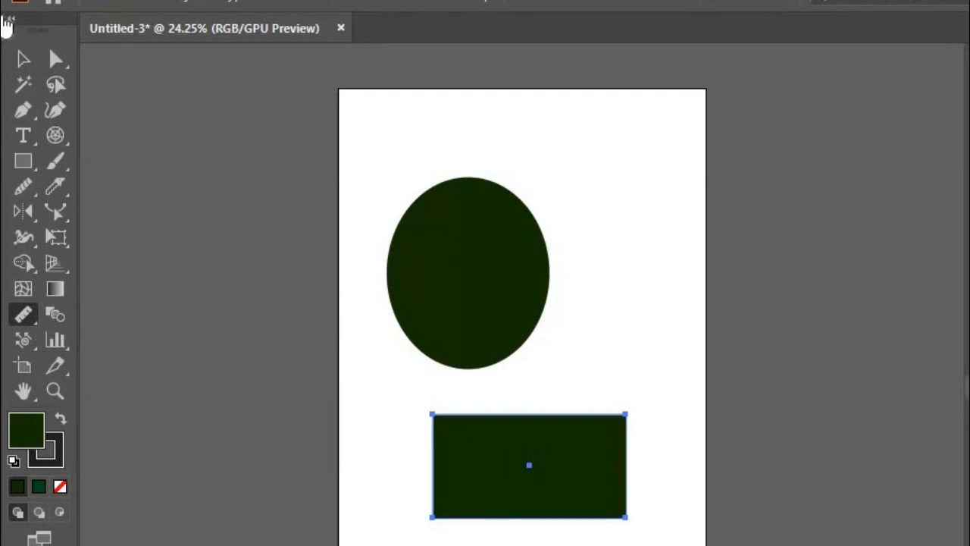
# Delete the rectangle below the ellipse and activate the Shape Builder tool.
pyautogui.click(23, 60)
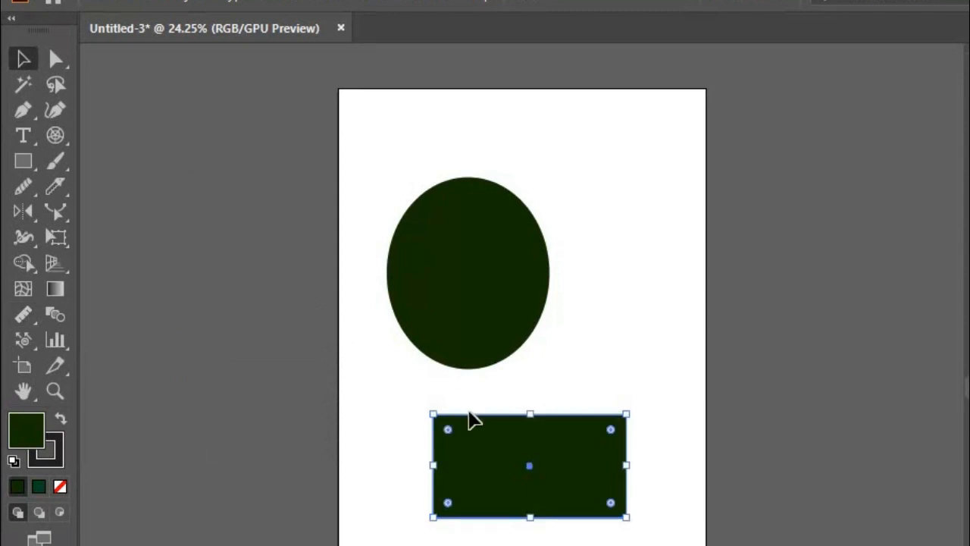
pyautogui.press('Delete')
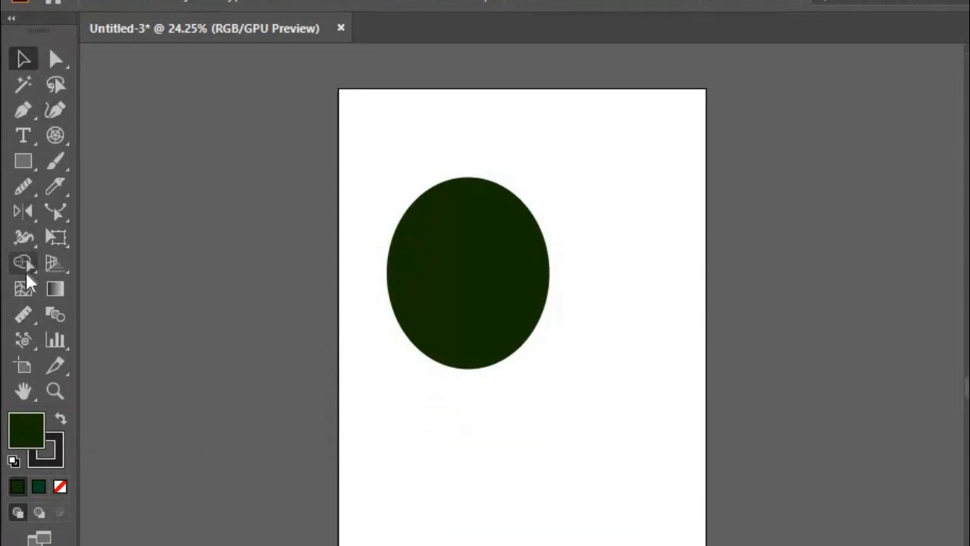
pyautogui.moveTo(22, 261); pyautogui.dragTo(110, 263)
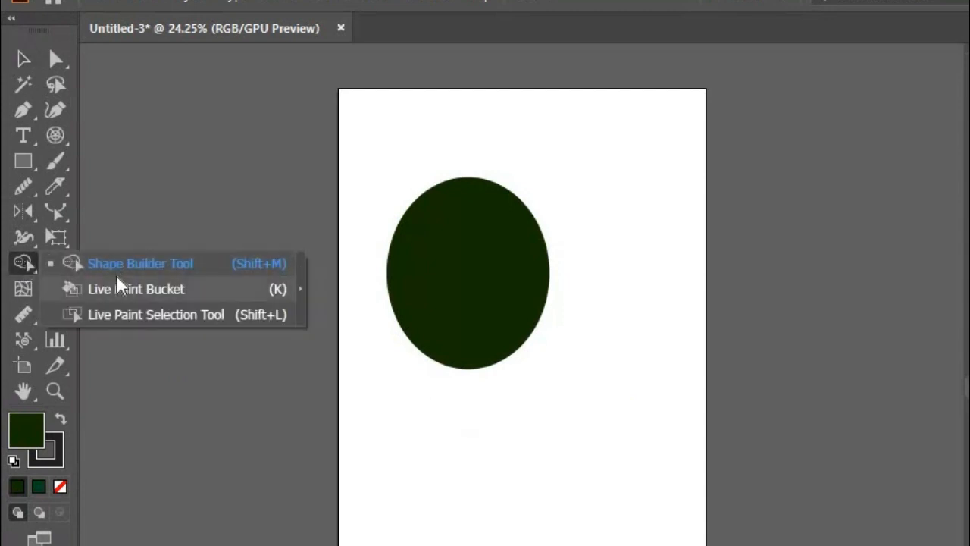
pyautogui.click(124, 265)
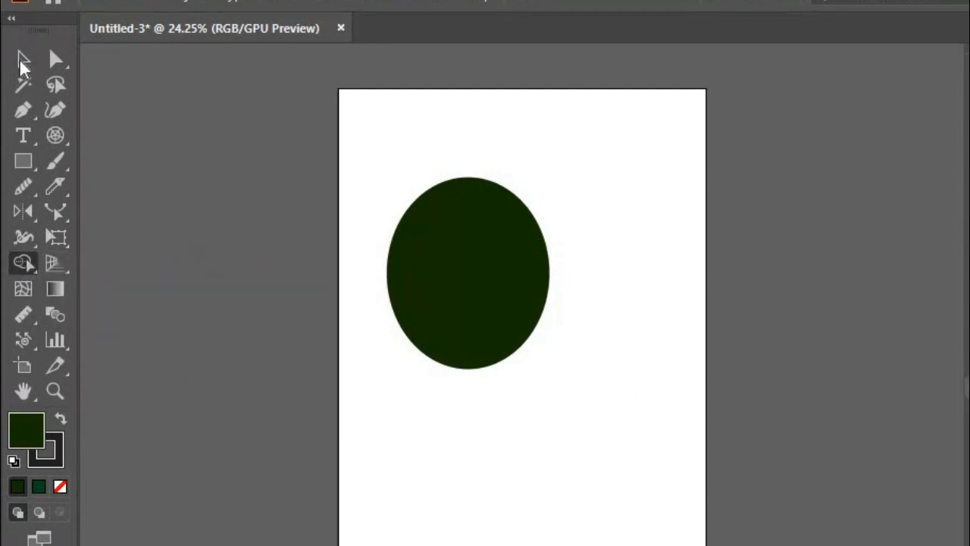
# Draw a wide rectangle that overlaps the lower part of the ellipse and return to the Selection tool.
pyautogui.click(22, 59)
pyautogui.click(23, 161)
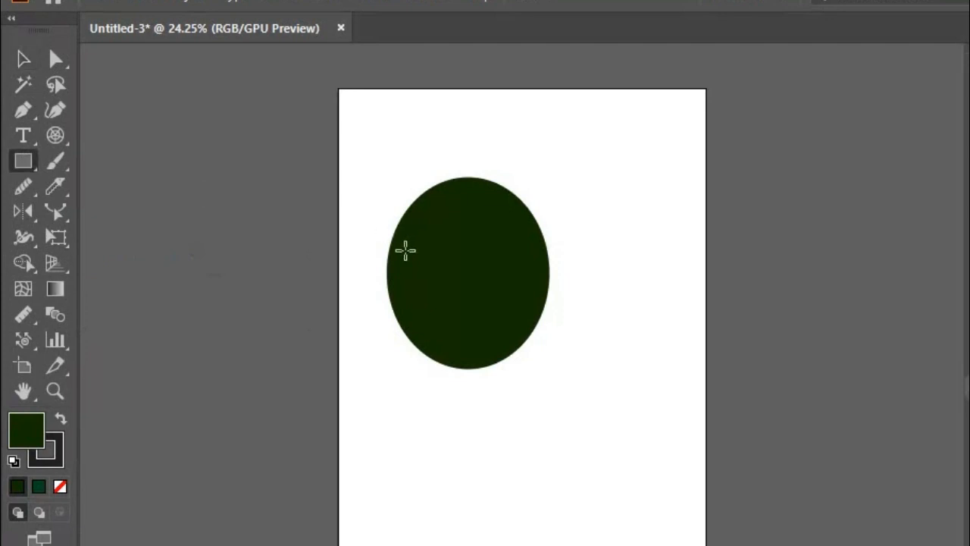
pyautogui.moveTo(378, 252); pyautogui.dragTo(626, 395)
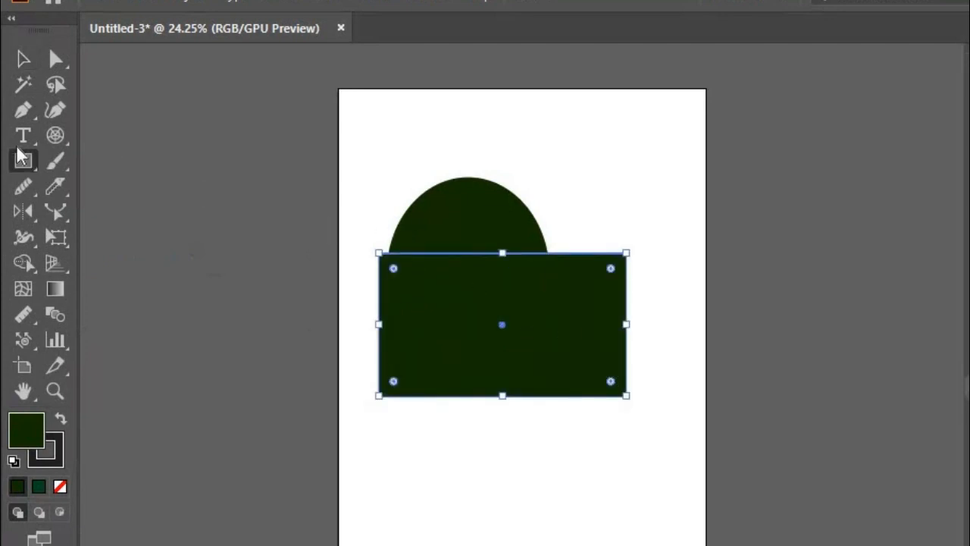
pyautogui.click(26, 65)
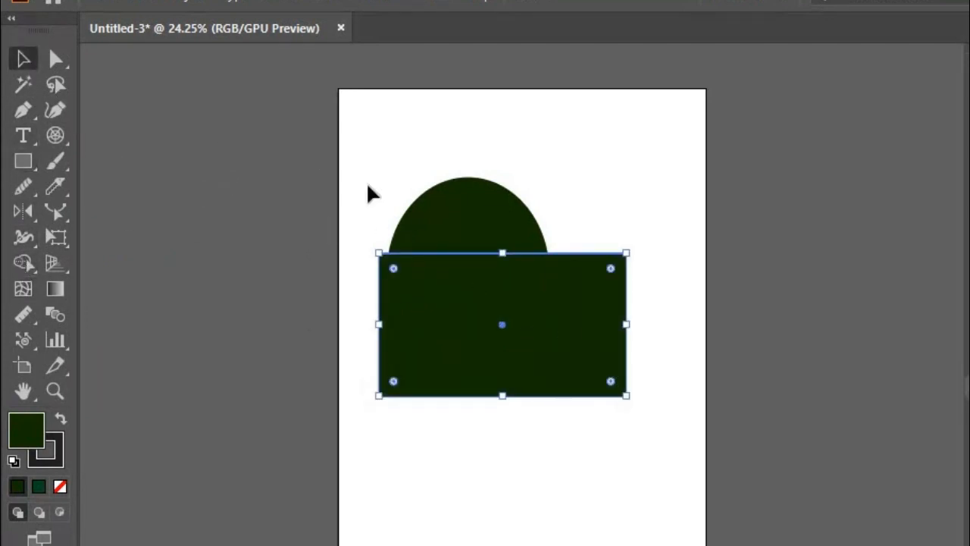
# Select the ellipse and the rectangle for the Shape Builder tool and set the fill colour to light green.
pyautogui.moveTo(368, 185); pyautogui.dragTo(493, 446)
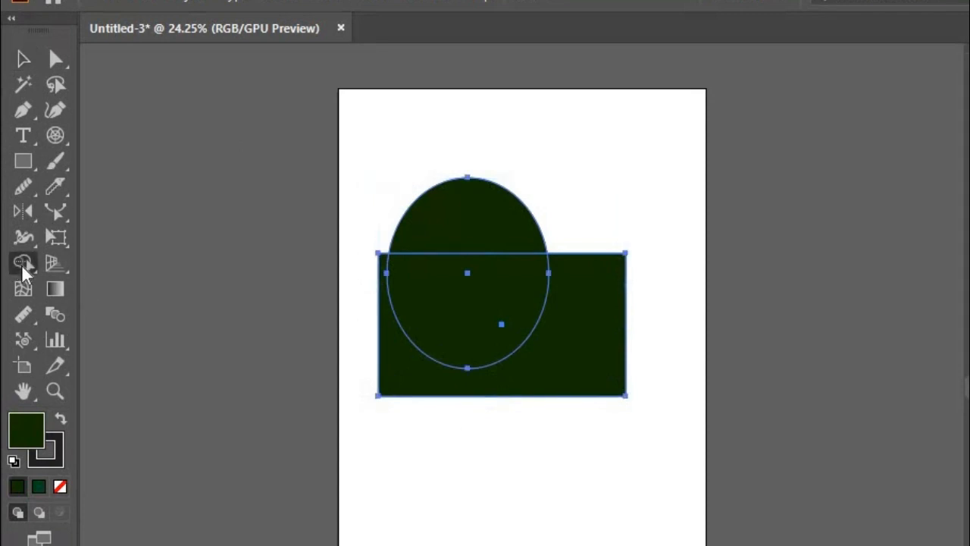
pyautogui.moveTo(22, 262); pyautogui.dragTo(119, 265)
pyautogui.click(493, 245)
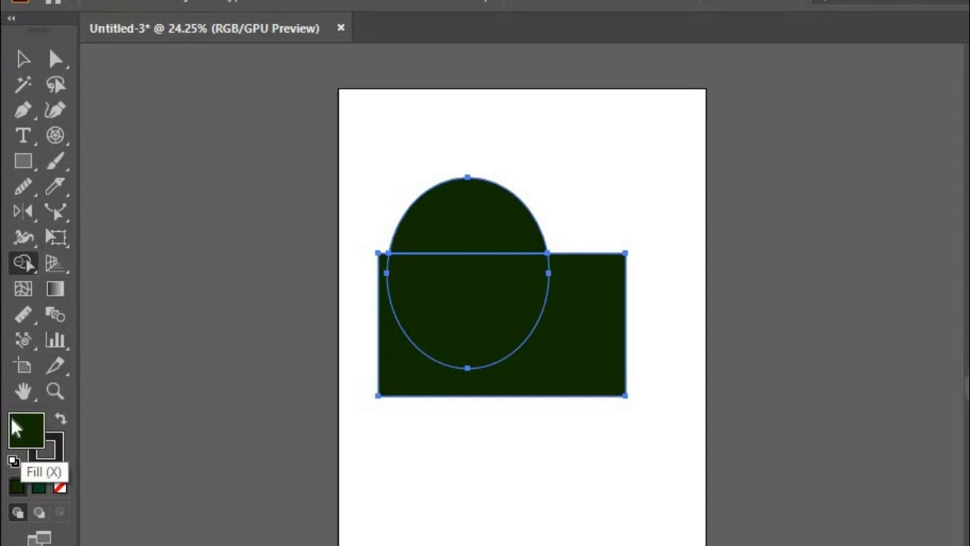
pyautogui.doubleClick(19, 425)
pyautogui.click(694, 307)
pyautogui.click(792, 242)
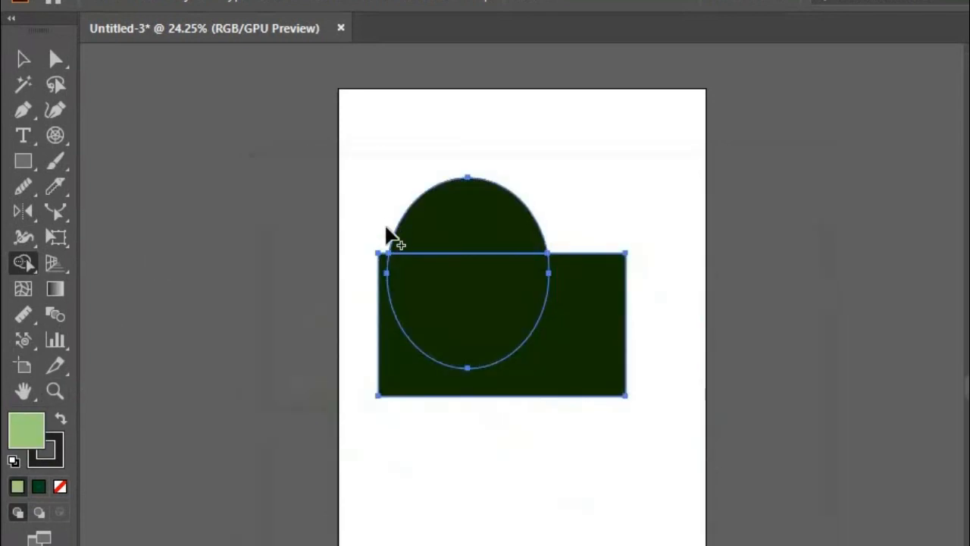
# Merge the ellipse's two regions with Shape Builder, recolour the rest of the rectangle light green, and deselect the shapes.
pyautogui.moveTo(424, 251); pyautogui.dragTo(460, 274)
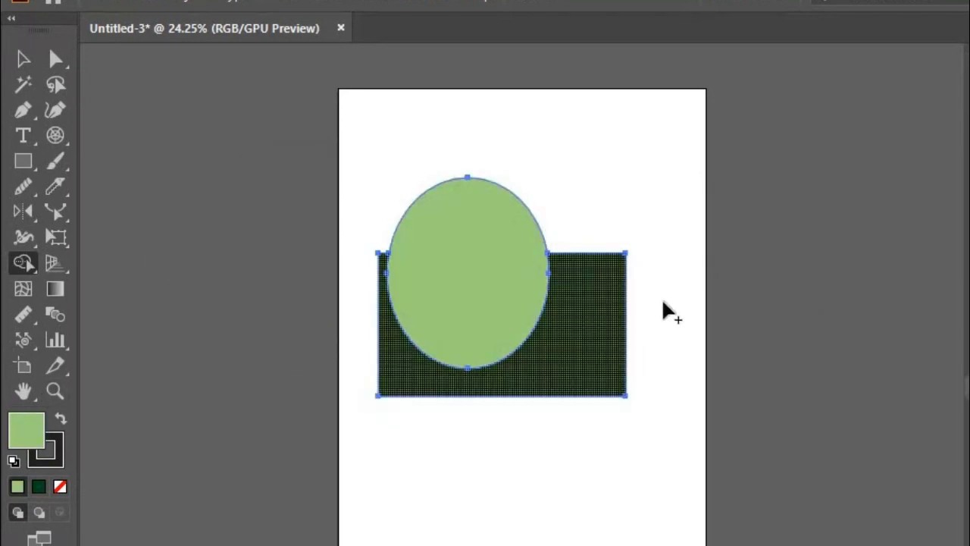
pyautogui.moveTo(612, 310)
pyautogui.mouseDown()
pyautogui.moveTo(546, 382)
pyautogui.moveTo(250, 337)
pyautogui.mouseUp()
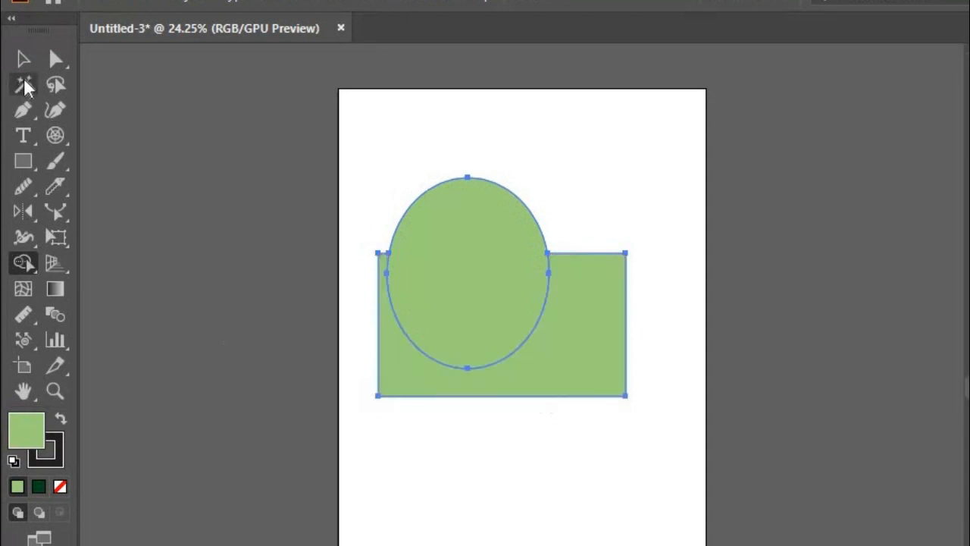
pyautogui.click(23, 58)
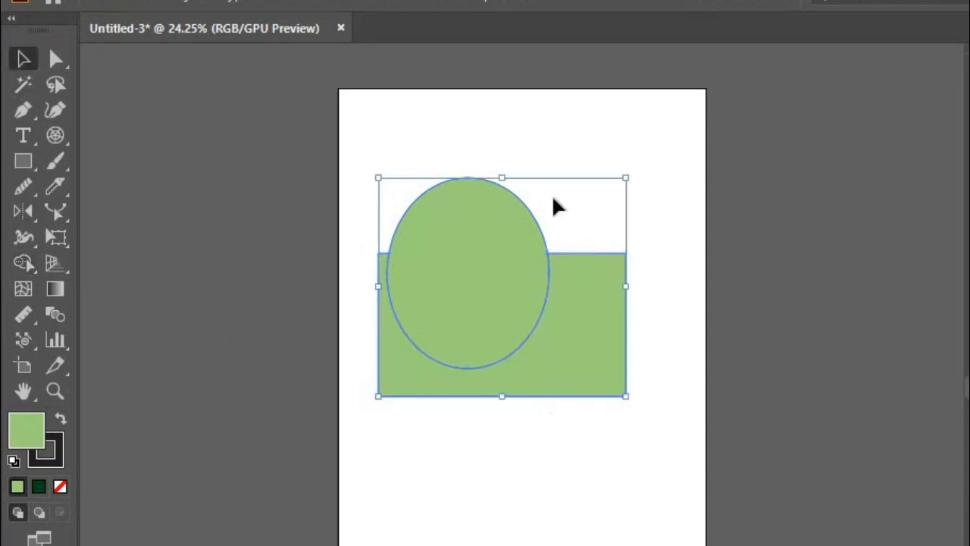
pyautogui.click(560, 147)
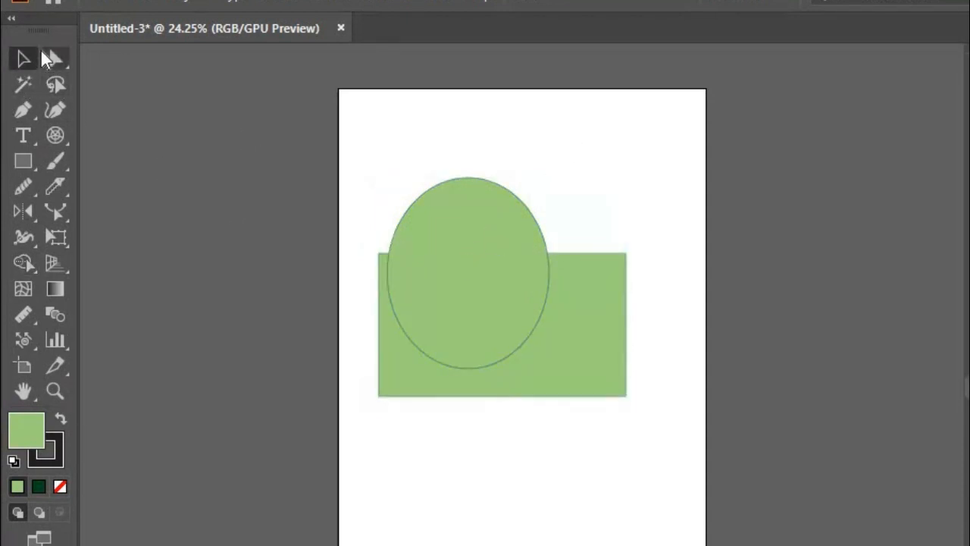
# Remove the fill from both the ellipse and the rectangle and activate the Live Paint Bucket for them.
pyautogui.click(23, 263)
pyautogui.moveTo(23, 263); pyautogui.dragTo(160, 289)
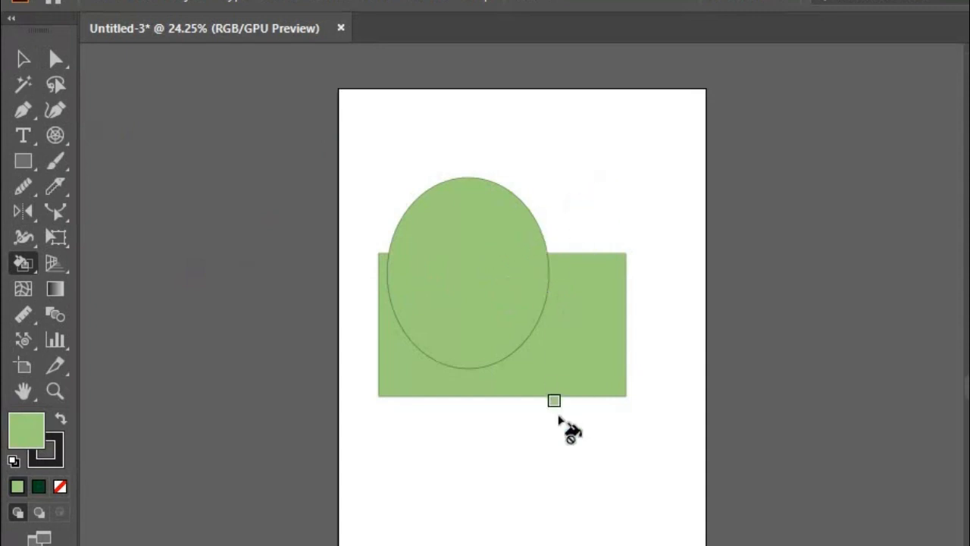
pyautogui.click(16, 66)
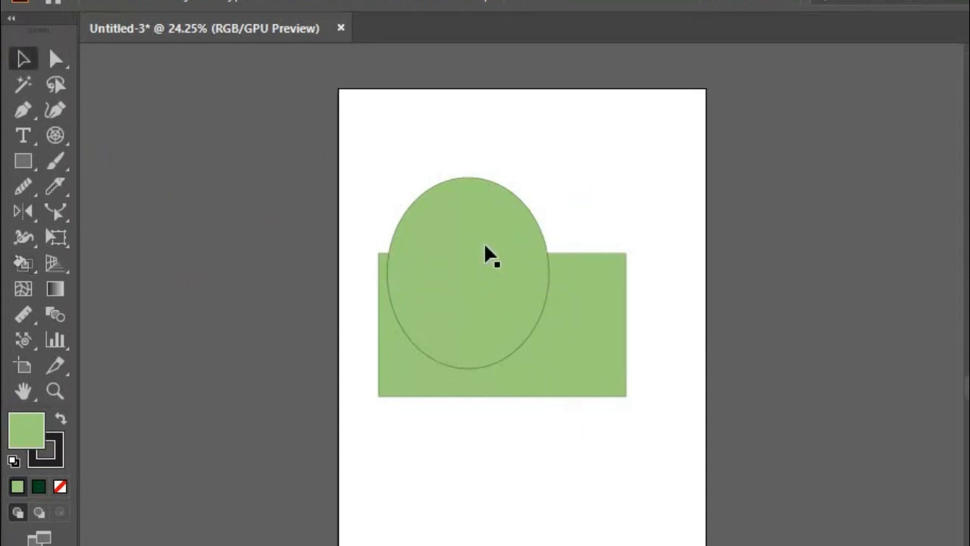
pyautogui.click(506, 271)
pyautogui.moveTo(310, 161); pyautogui.dragTo(585, 435)
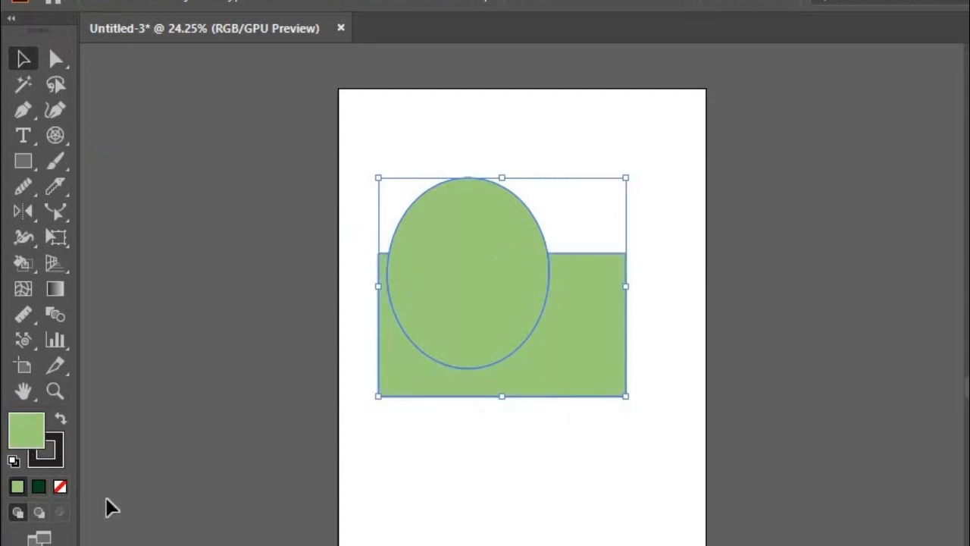
pyautogui.click(60, 485)
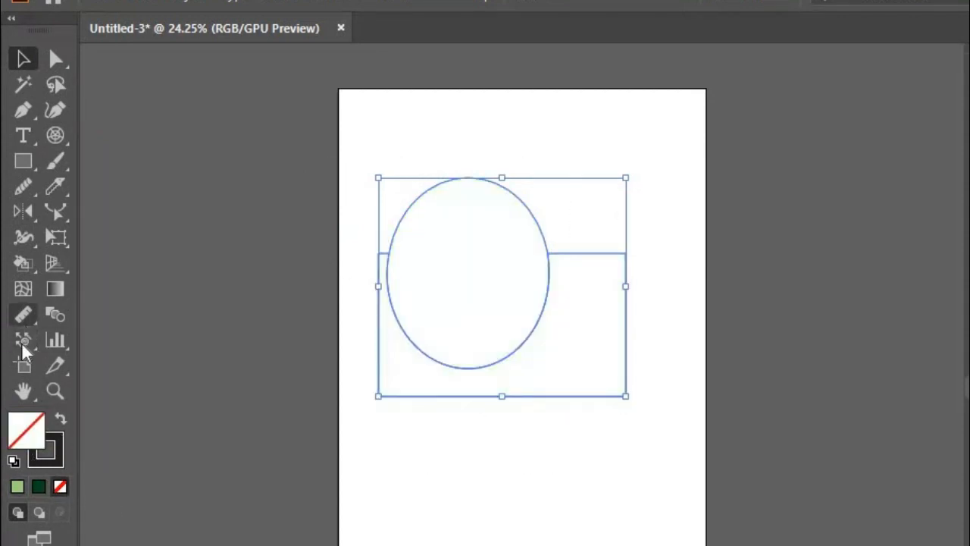
pyautogui.click(23, 263)
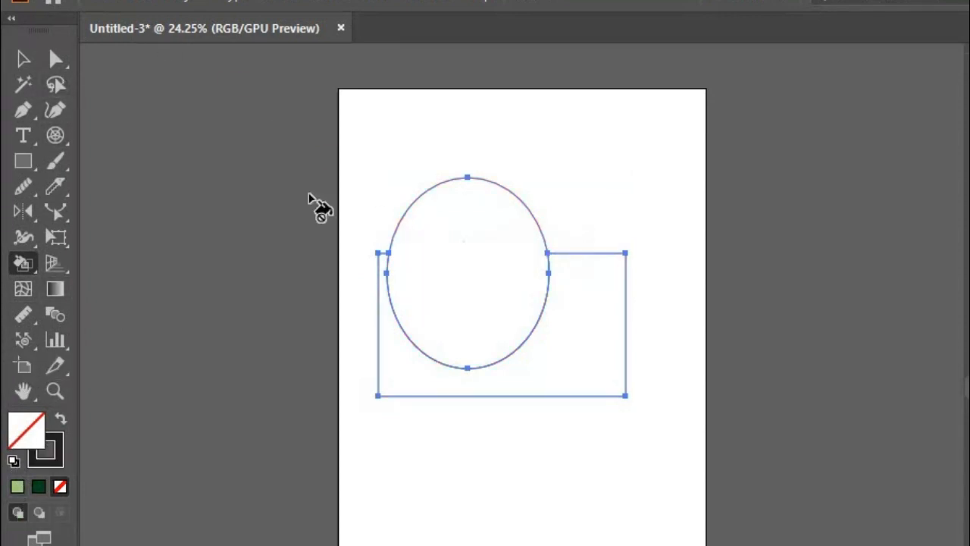
# Draw a tall, narrow rectangle beside the artboard and fill it with light green 9CCE7C.
pyautogui.click(22, 161)
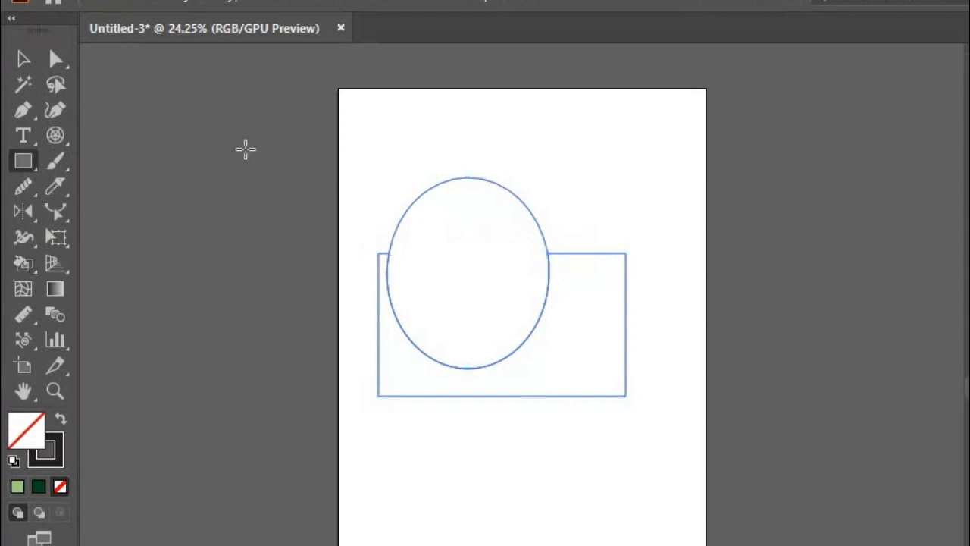
pyautogui.moveTo(246, 149); pyautogui.dragTo(289, 269)
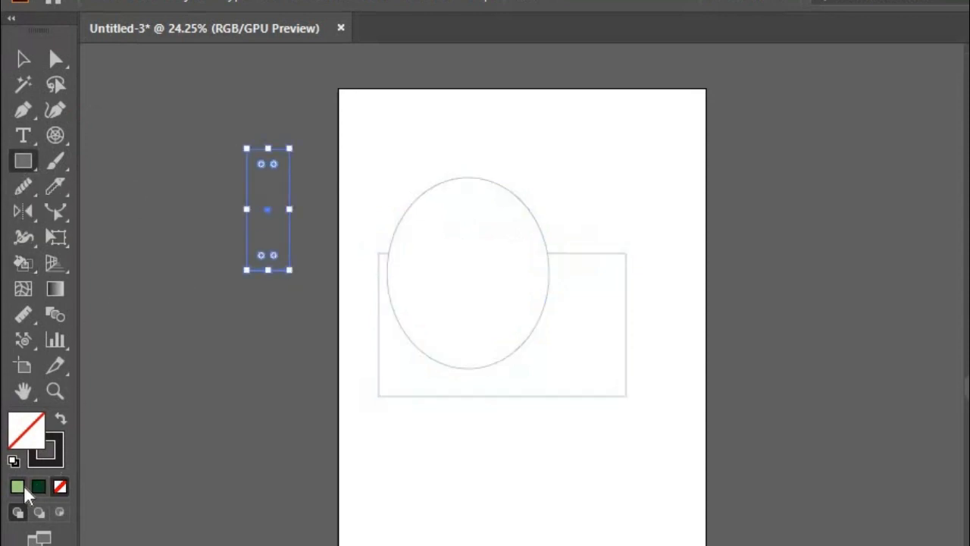
pyautogui.click(18, 485)
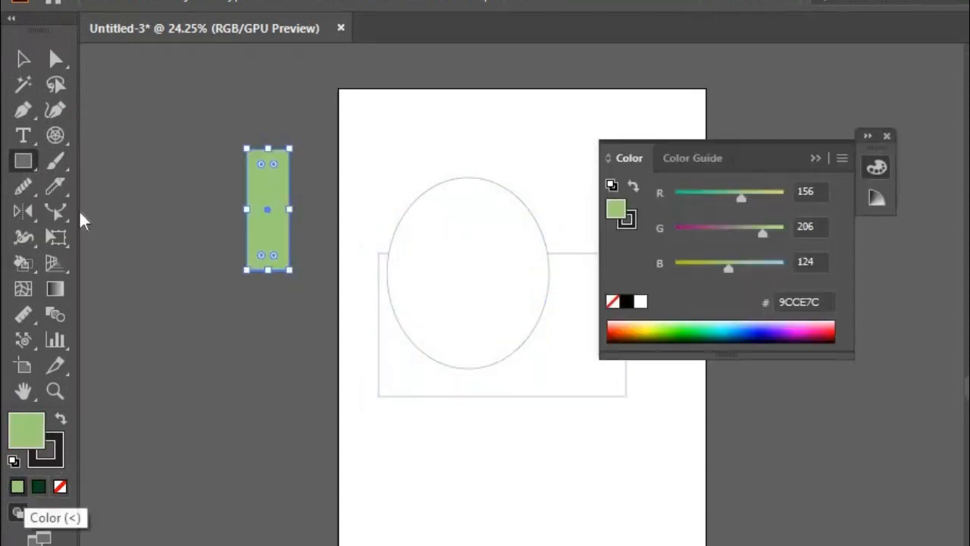
pyautogui.click(815, 157)
# Fill the empty ellipse and the rectangle region around it with light green using the Live Paint Bucket.
pyautogui.press('k')
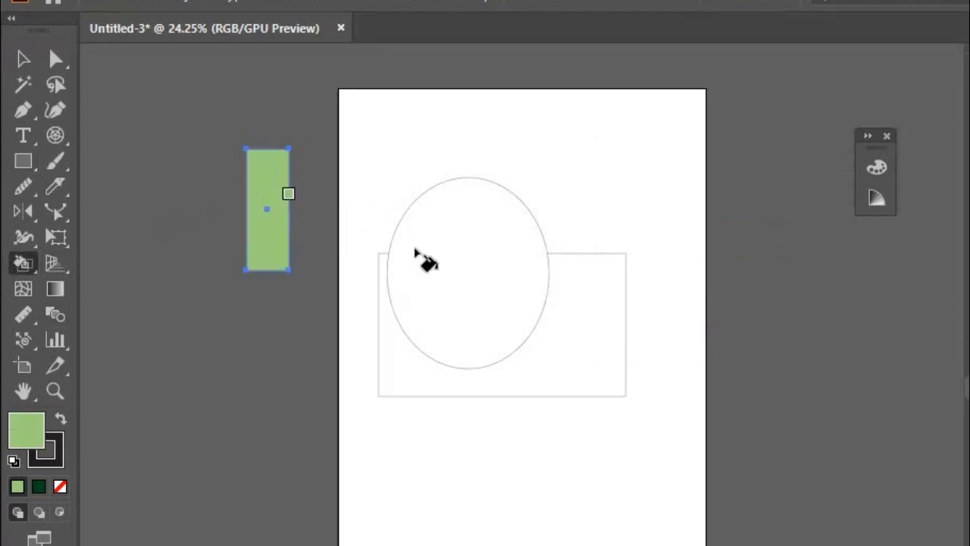
pyautogui.click(419, 256)
pyautogui.click(458, 379)
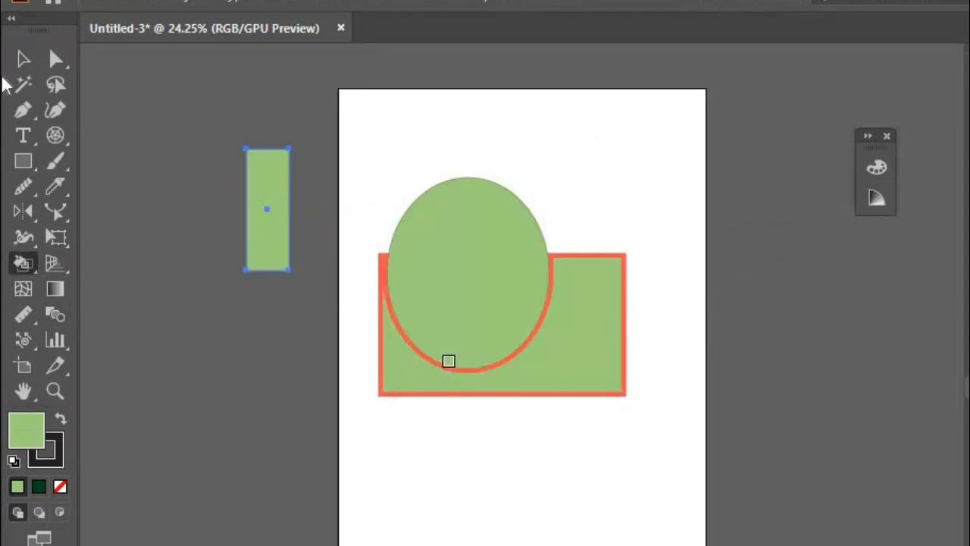
pyautogui.click(23, 59)
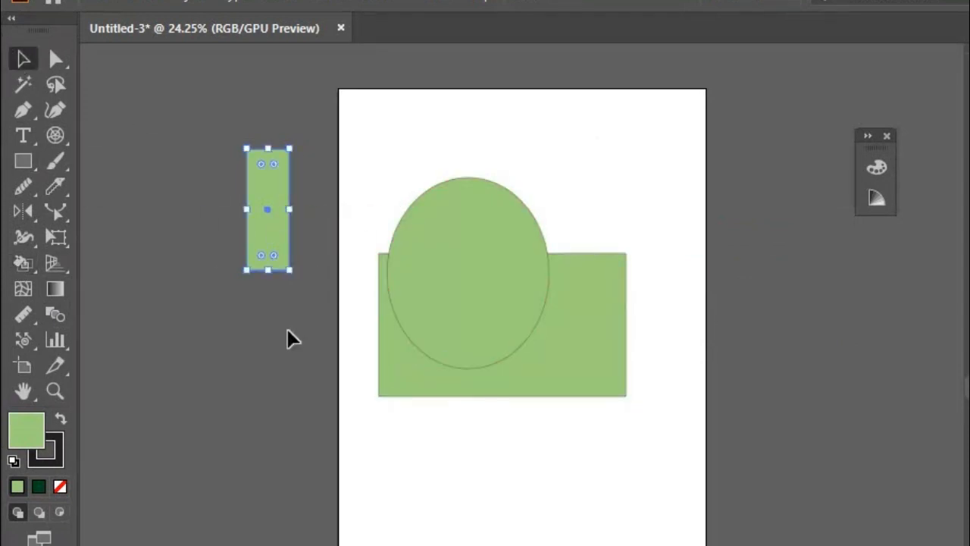
# Shift the narrow green rectangle slightly away from the artboard and delete the painted ellipse and rectangle.
pyautogui.moveTo(263, 215); pyautogui.dragTo(250, 229)
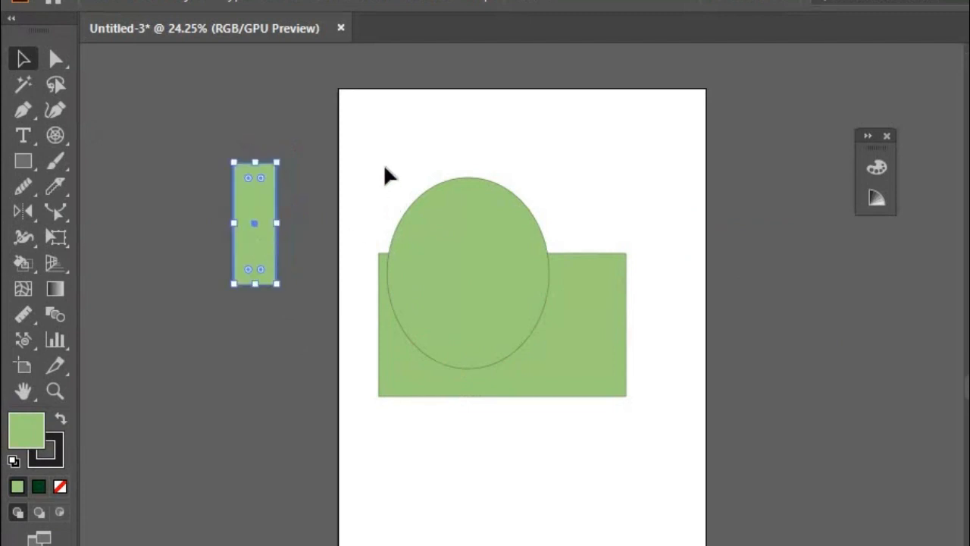
pyautogui.moveTo(384, 168); pyautogui.dragTo(649, 450)
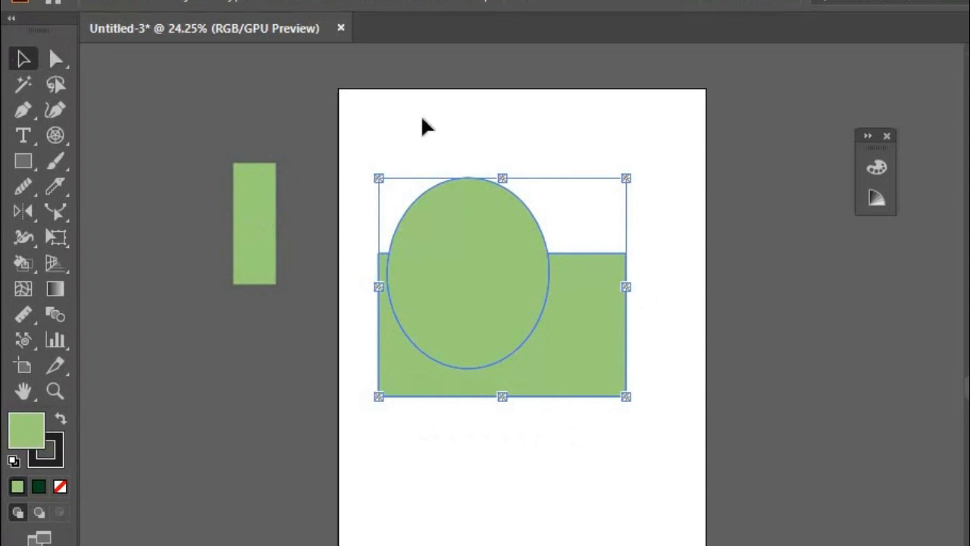
pyautogui.press('Delete')
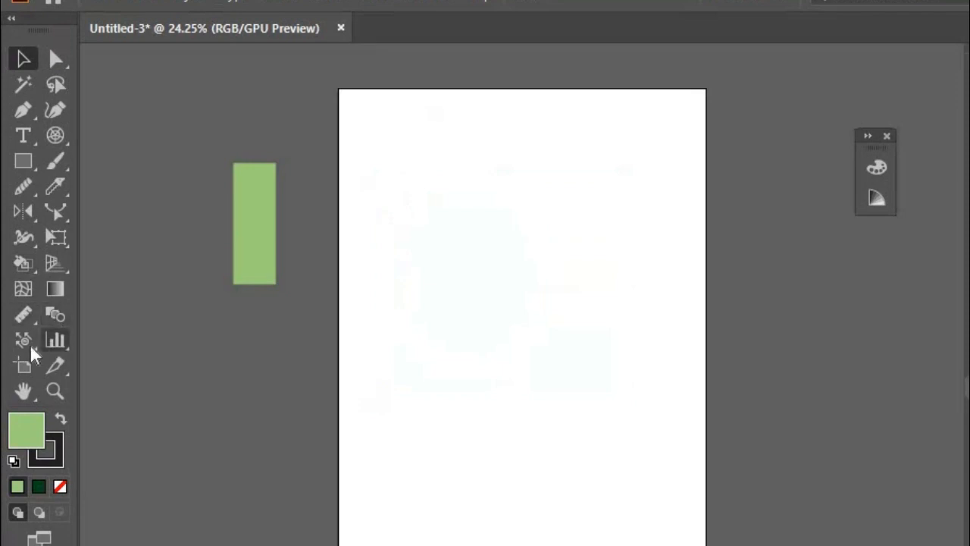
# Show the Live Paint tool variants and select the narrow green rectangle beside the artboard with the Selection tool.
pyautogui.click(26, 267)
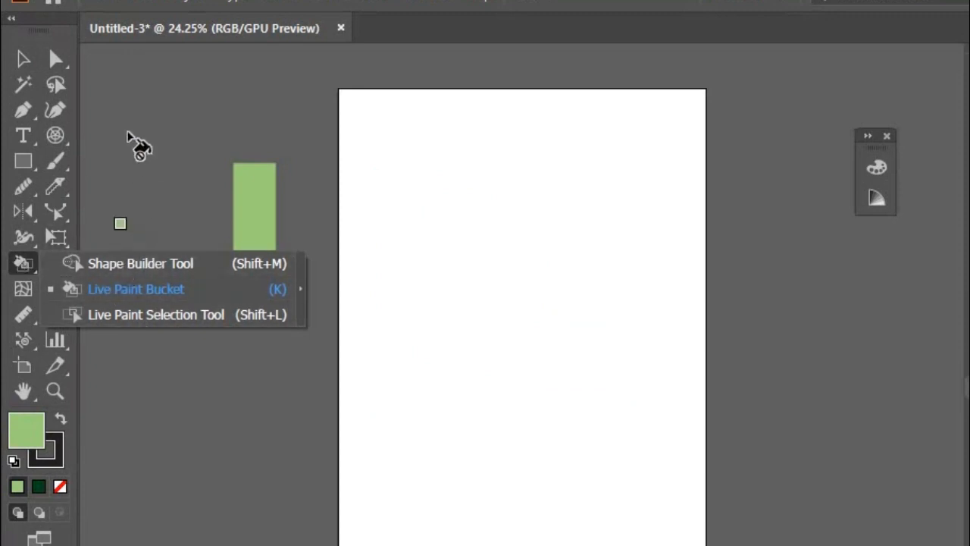
pyautogui.click(23, 60)
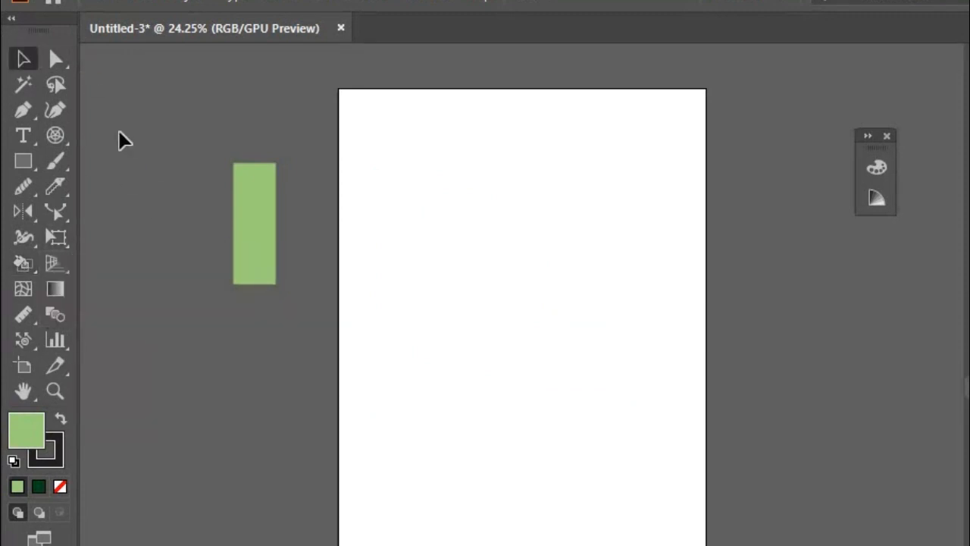
pyautogui.click(248, 235)
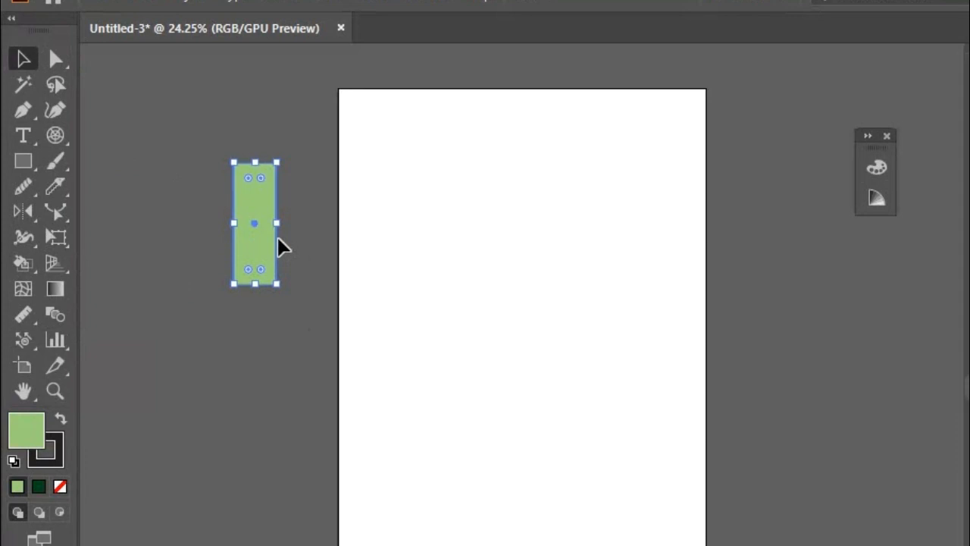